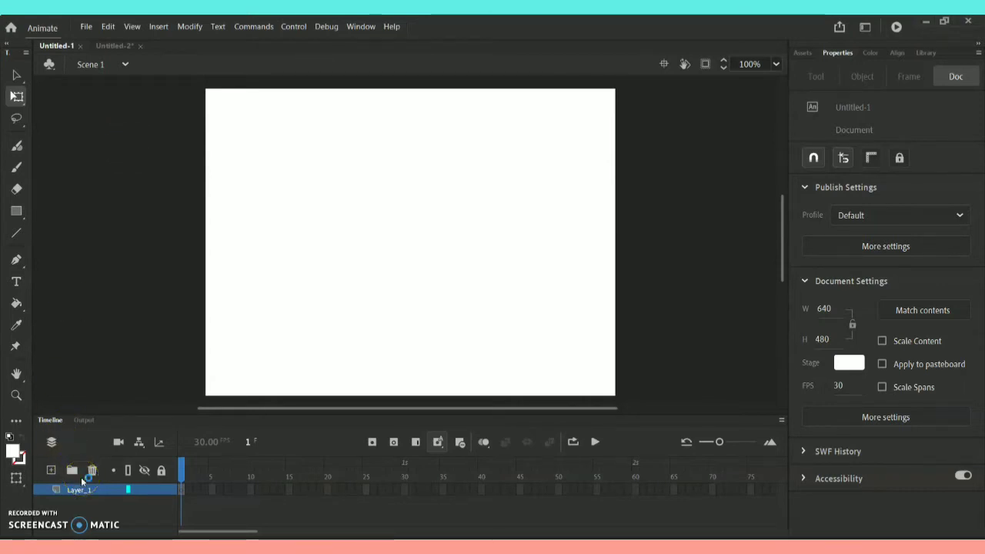
# Set the stage colour to cyan #66FFFF and rename Layer_1 to BG
pyautogui.click(851, 363)
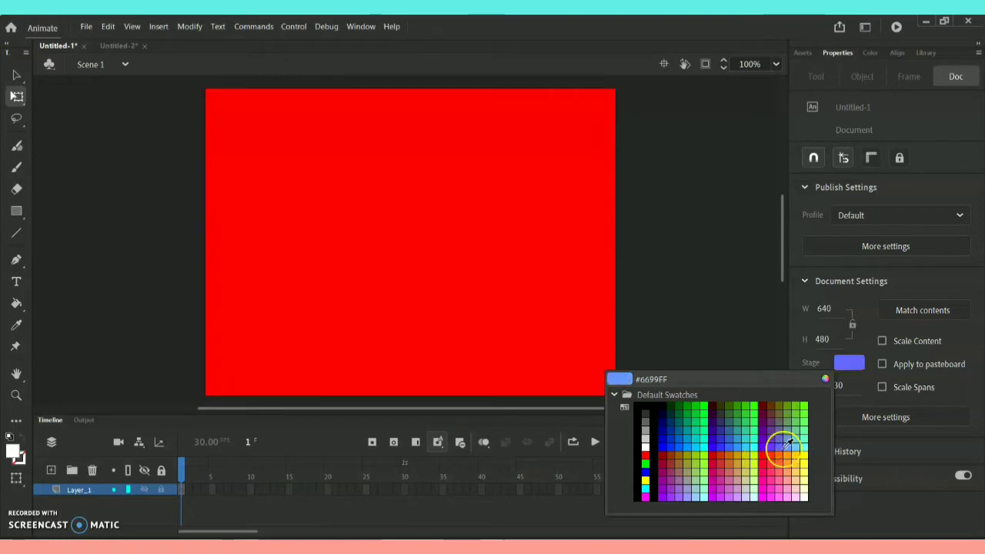
pyautogui.click(805, 446)
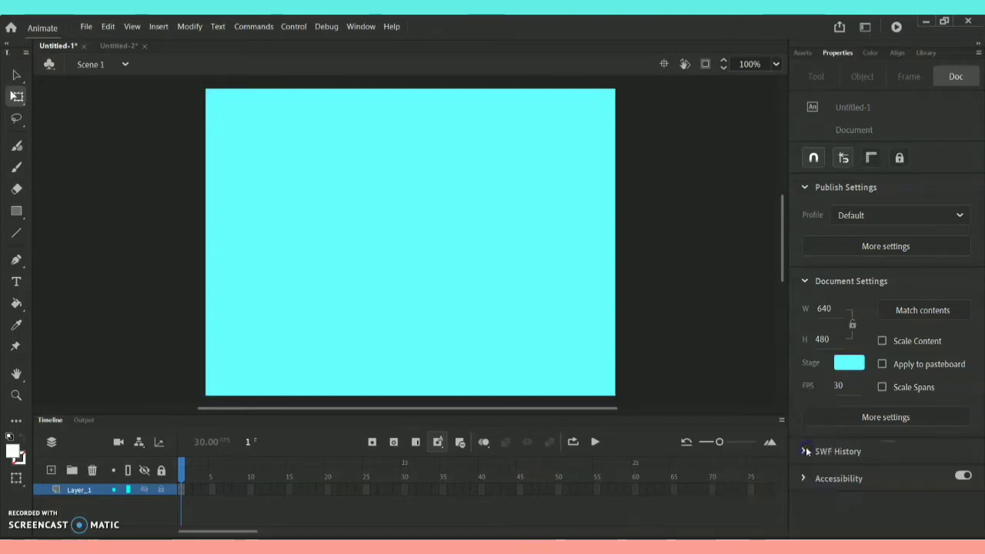
pyautogui.click(110, 489)
pyautogui.click(83, 489)
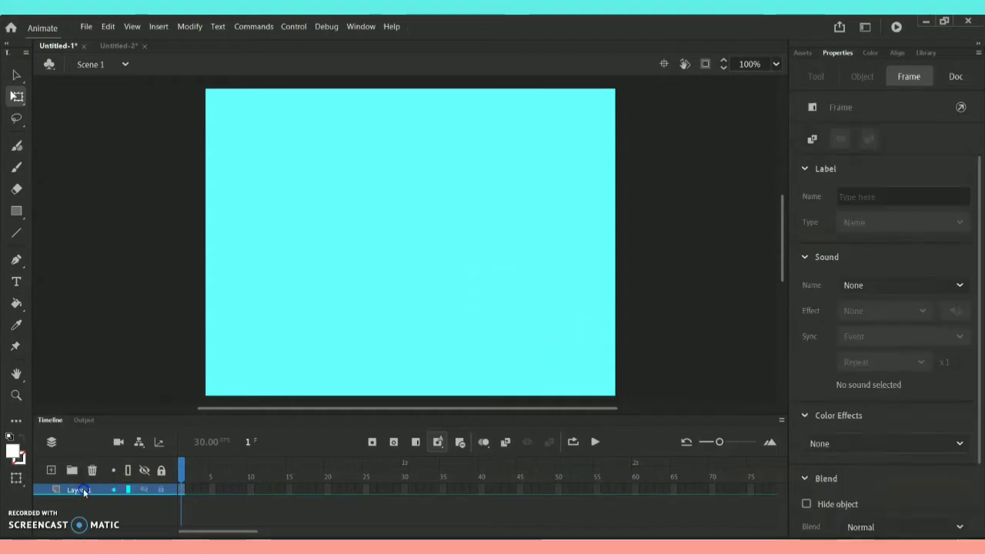
pyautogui.doubleClick(106, 491)
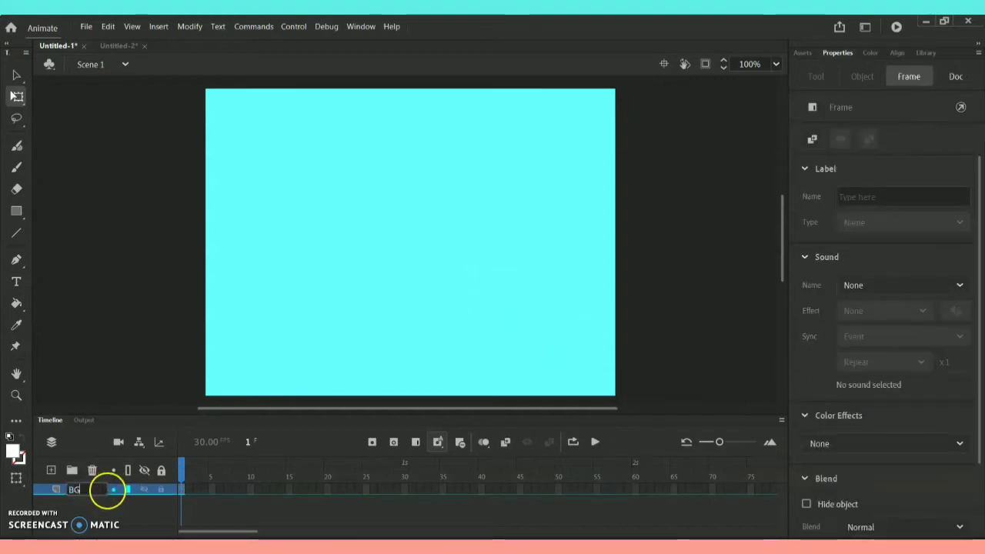
pyautogui.click(127, 489)
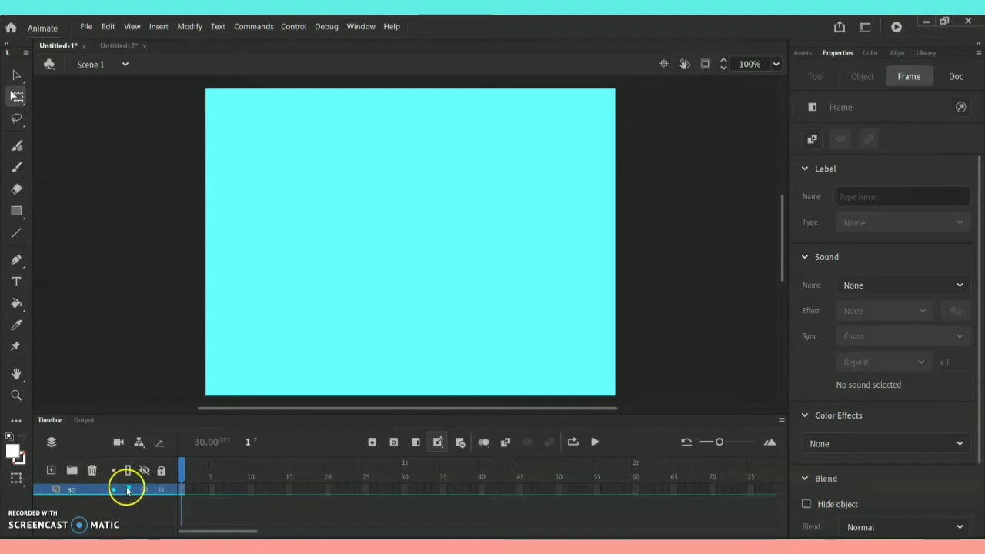
pyautogui.click(114, 489)
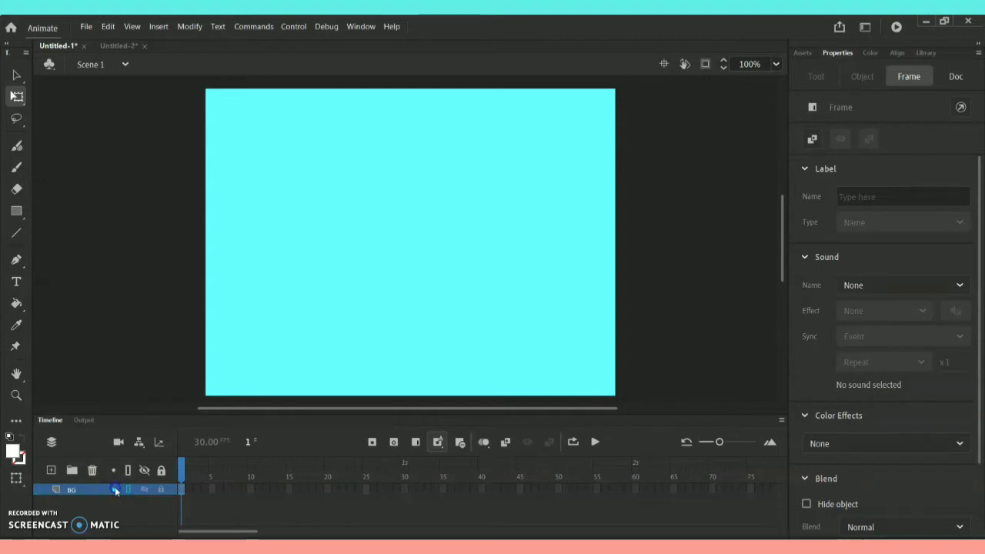
pyautogui.click(128, 490)
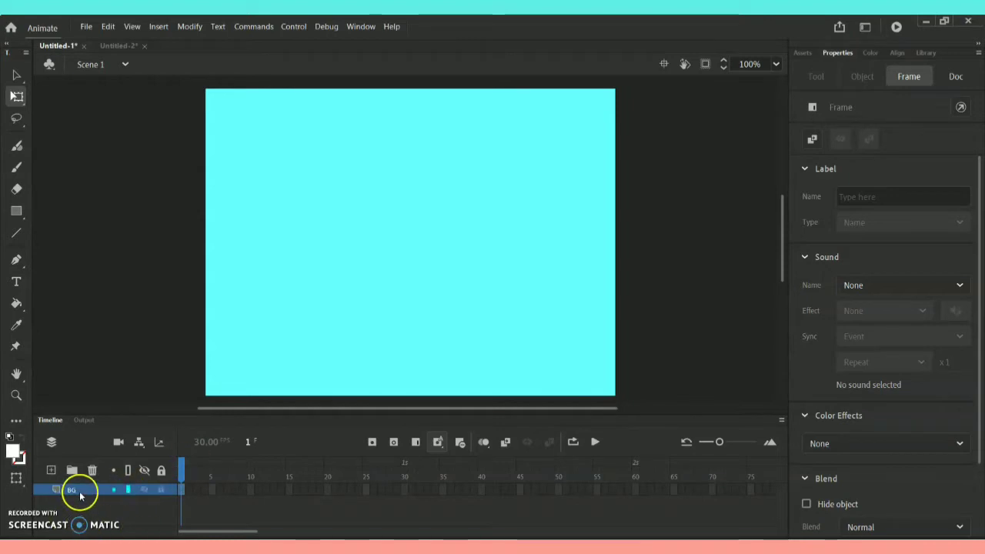
# Add a new layer above BG and name it TEXT
pyautogui.click(51, 470)
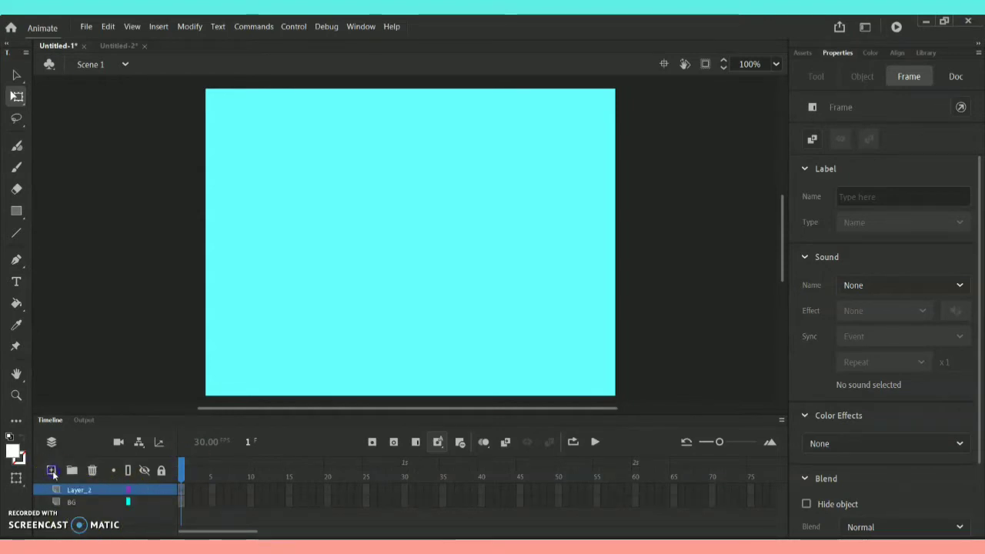
pyautogui.click(95, 491)
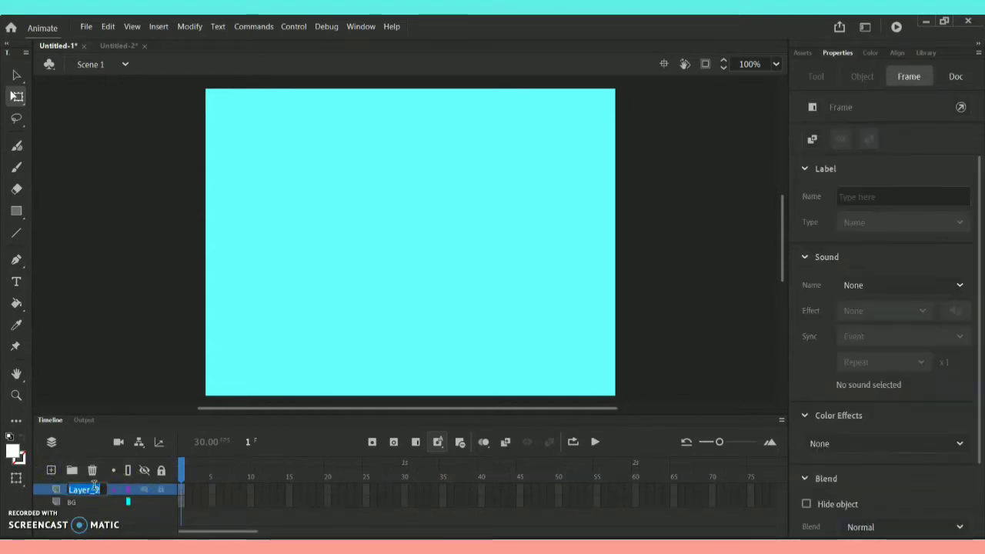
pyautogui.write('TEXT')
pyautogui.press('Return')
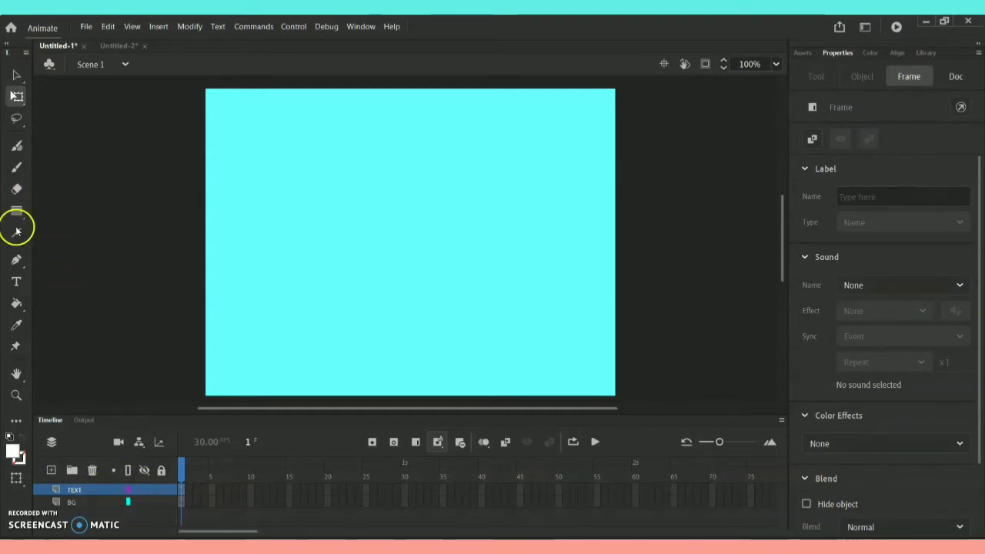
# Type VISCOM on the stage in black, 82 pt Times New Roman
pyautogui.click(16, 281)
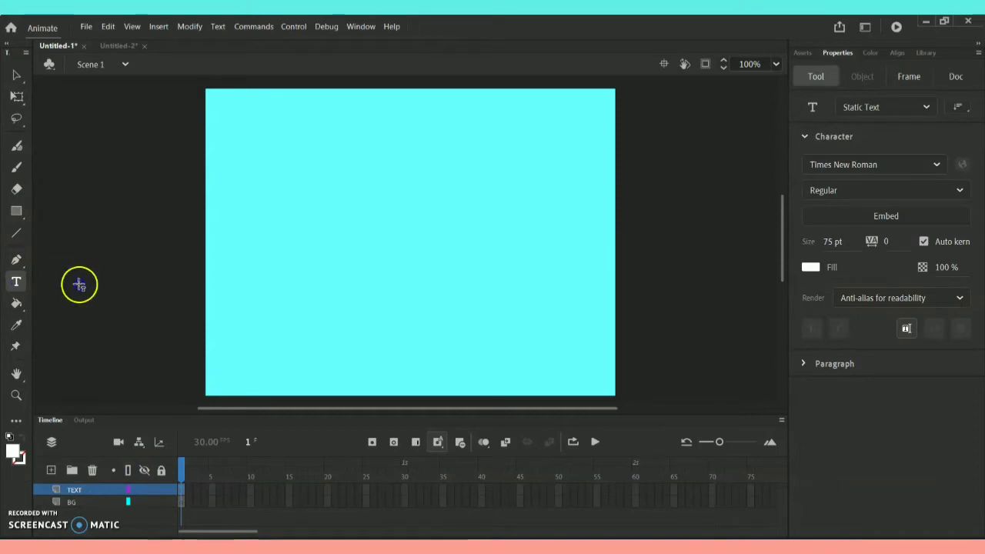
pyautogui.moveTo(304, 227); pyautogui.dragTo(508, 284)
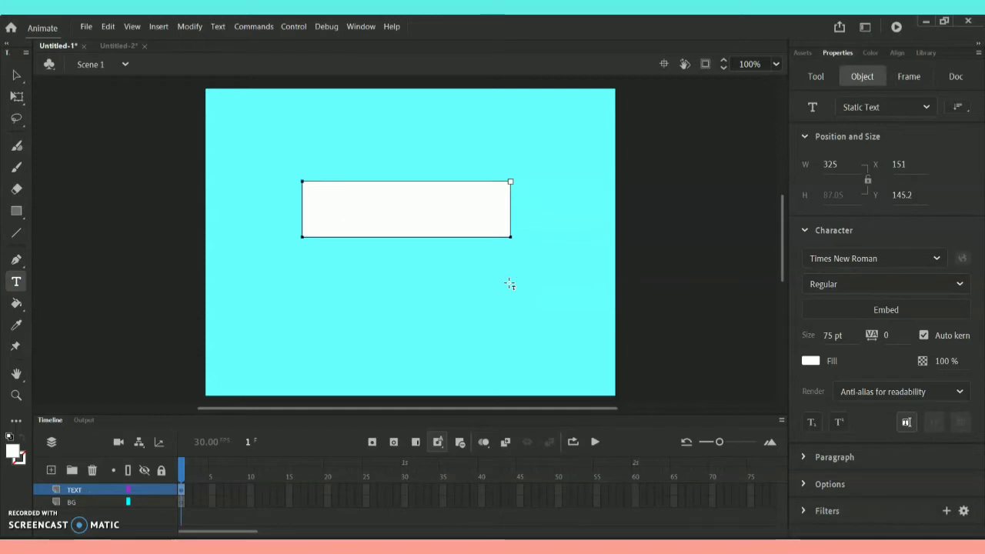
pyautogui.write('VISCOM')
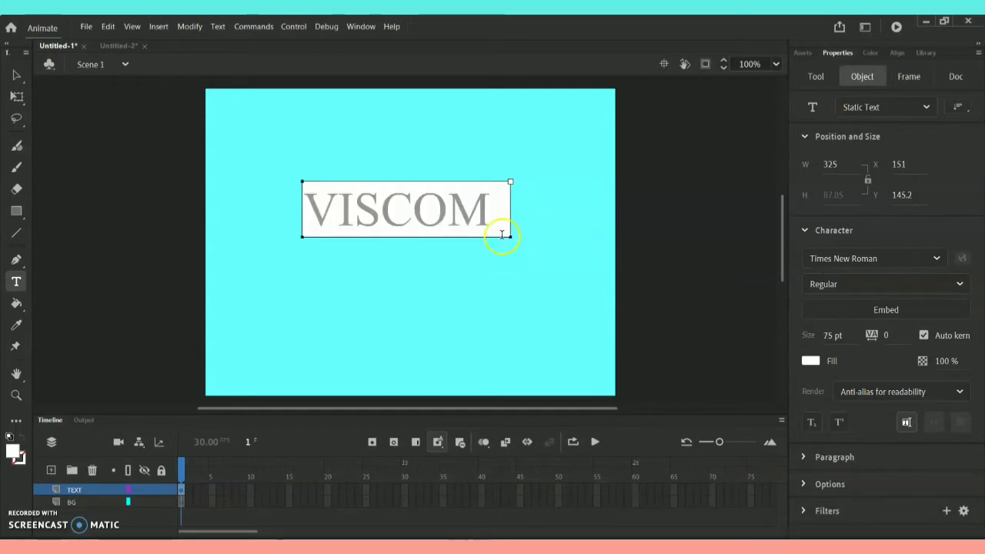
pyautogui.doubleClick(318, 222)
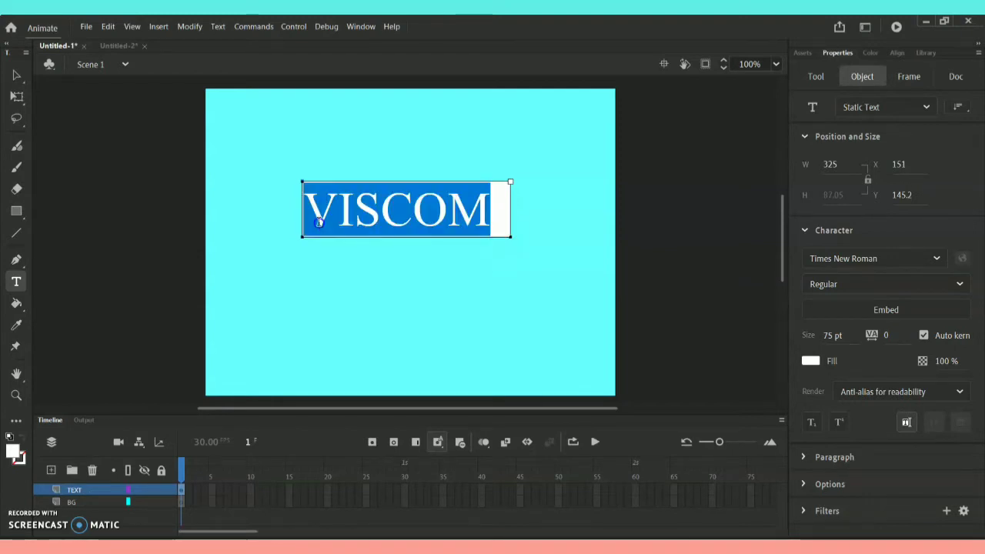
pyautogui.click(811, 361)
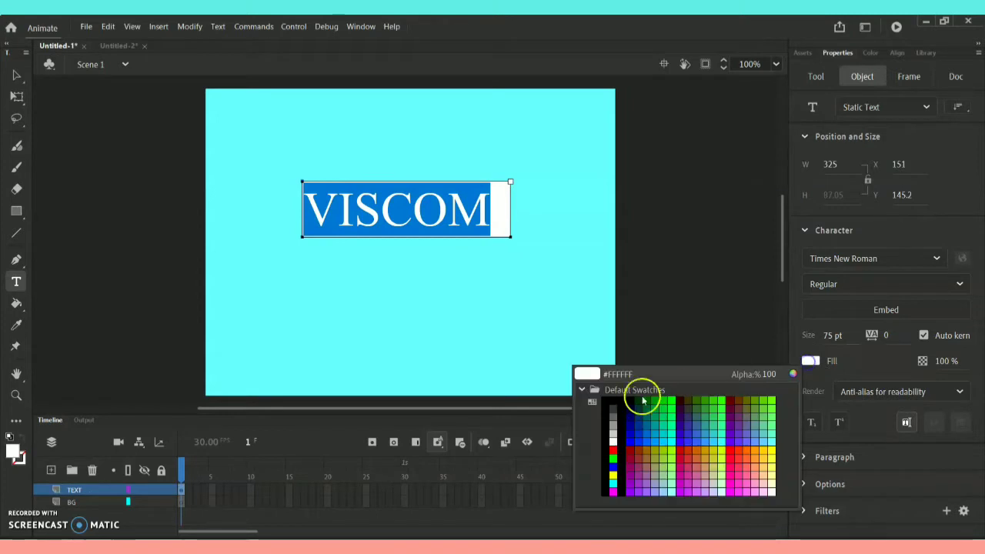
pyautogui.click(609, 401)
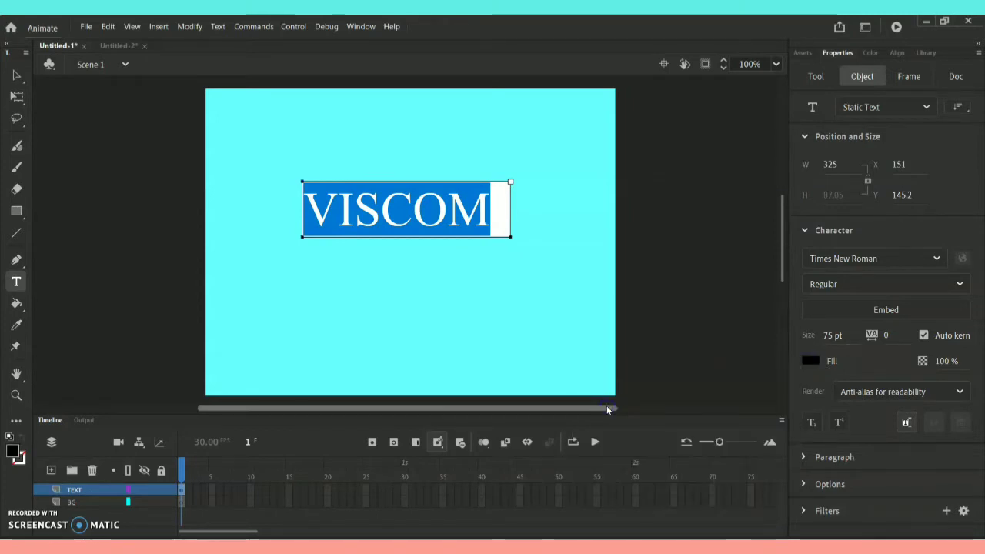
pyautogui.moveTo(828, 343); pyautogui.dragTo(839, 338)
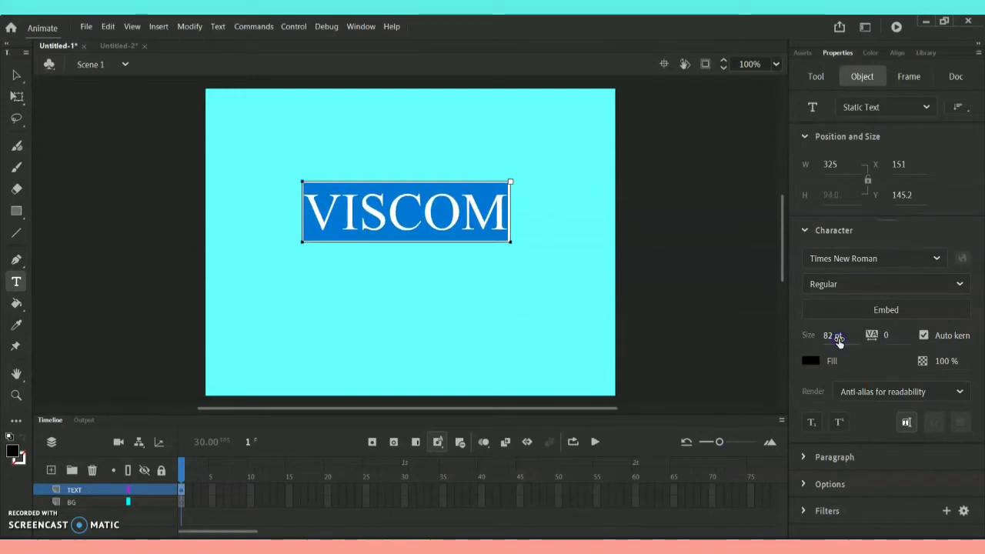
pyautogui.click(16, 75)
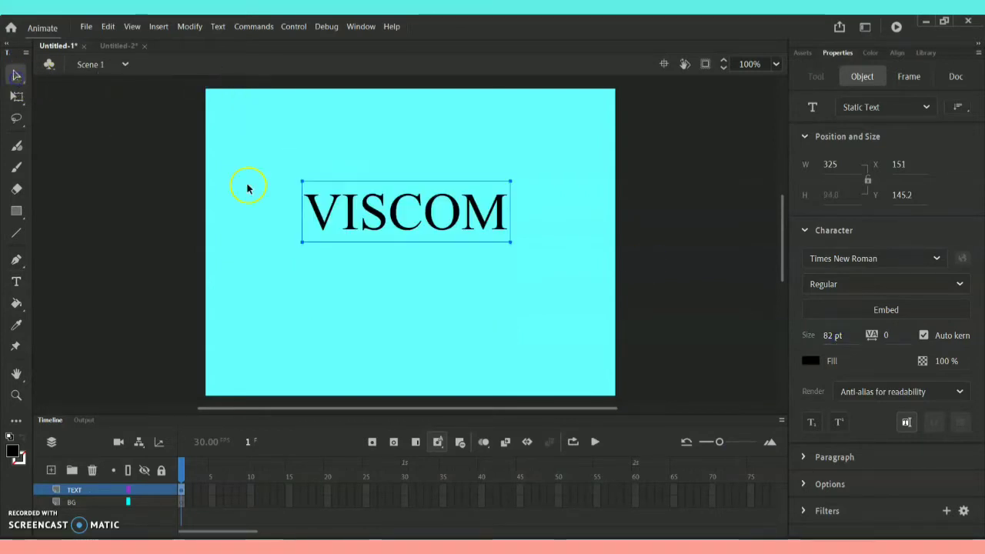
# Centre VISCOM on the stage and break it apart into six letters with Ctrl+B
pyautogui.moveTo(368, 221); pyautogui.dragTo(373, 248)
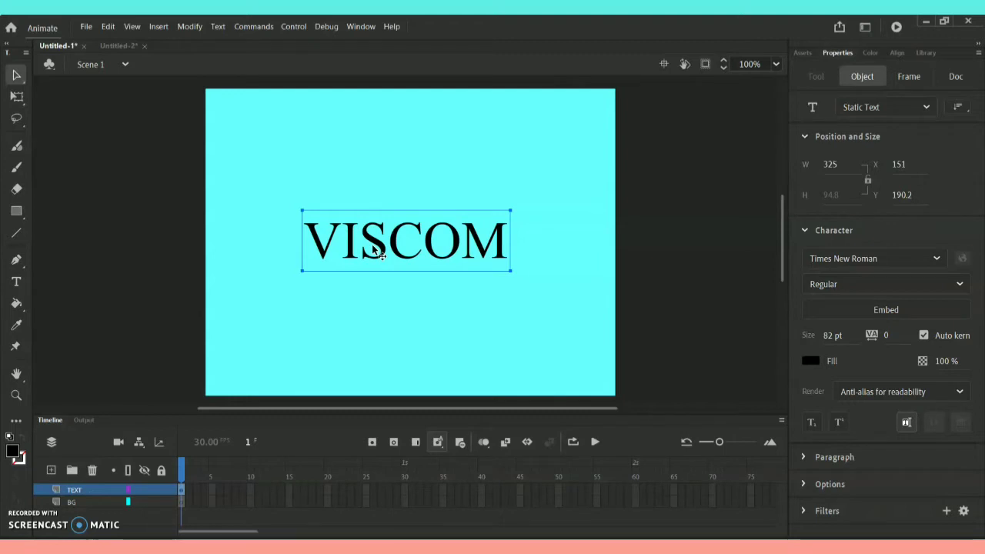
pyautogui.moveTo(374, 248); pyautogui.dragTo(385, 251)
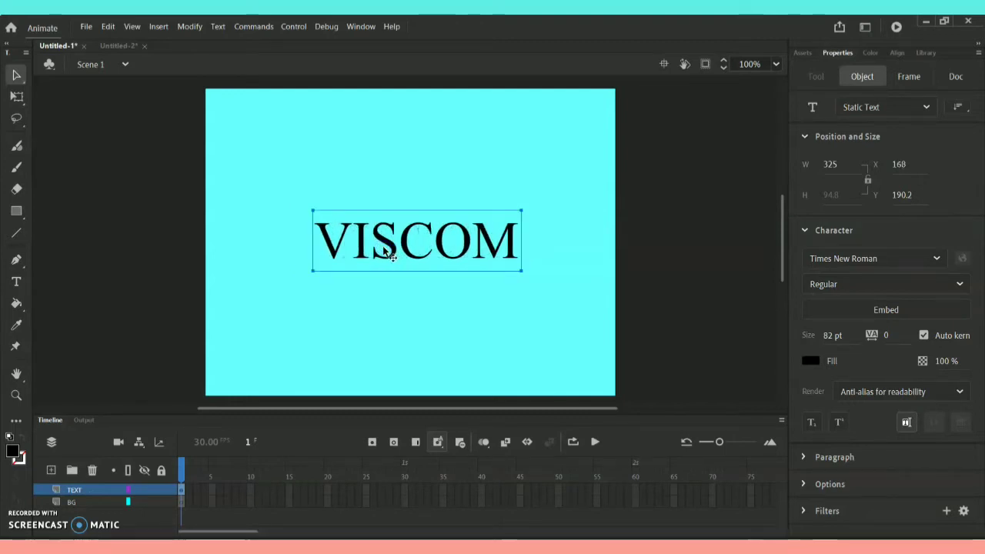
pyautogui.hotkey('ctrl', 'b')
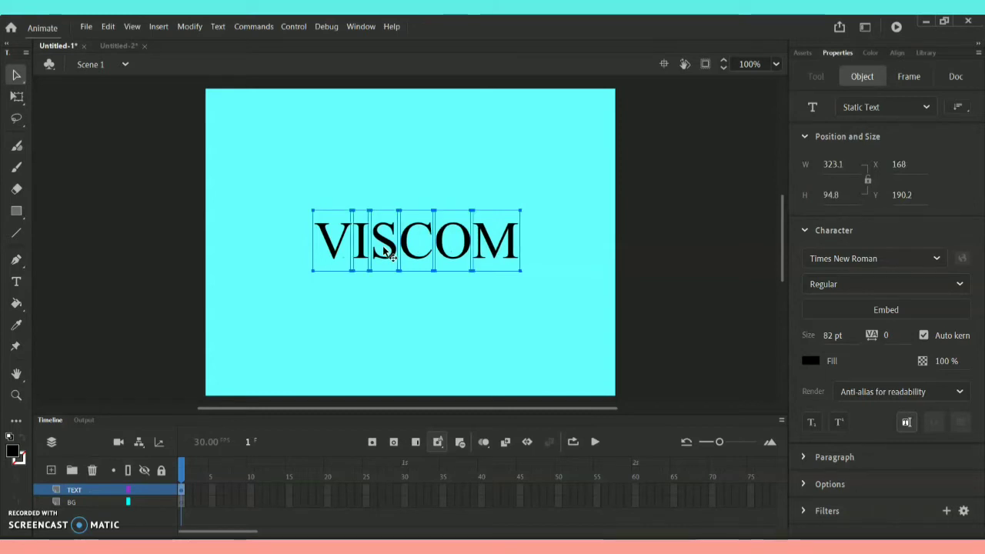
pyautogui.click(345, 245)
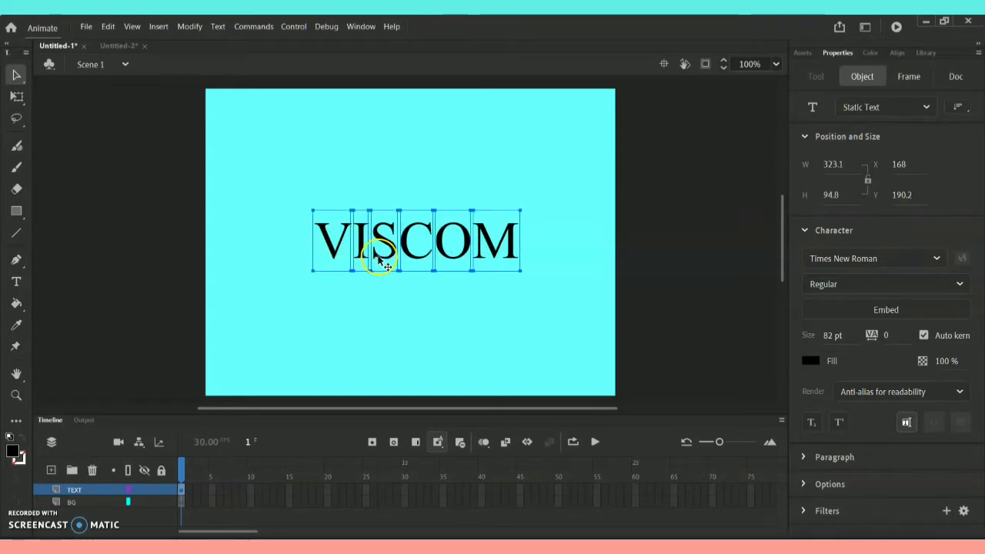
pyautogui.click(480, 244)
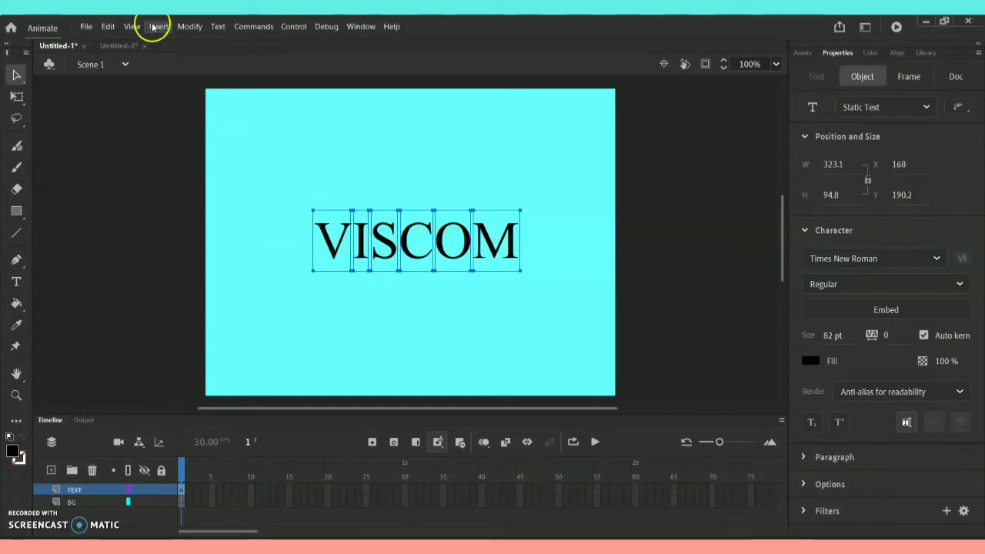
# Distribute the letters to layers V, I, S, C, O, M and enlarge the timeline to show them
pyautogui.click(191, 26)
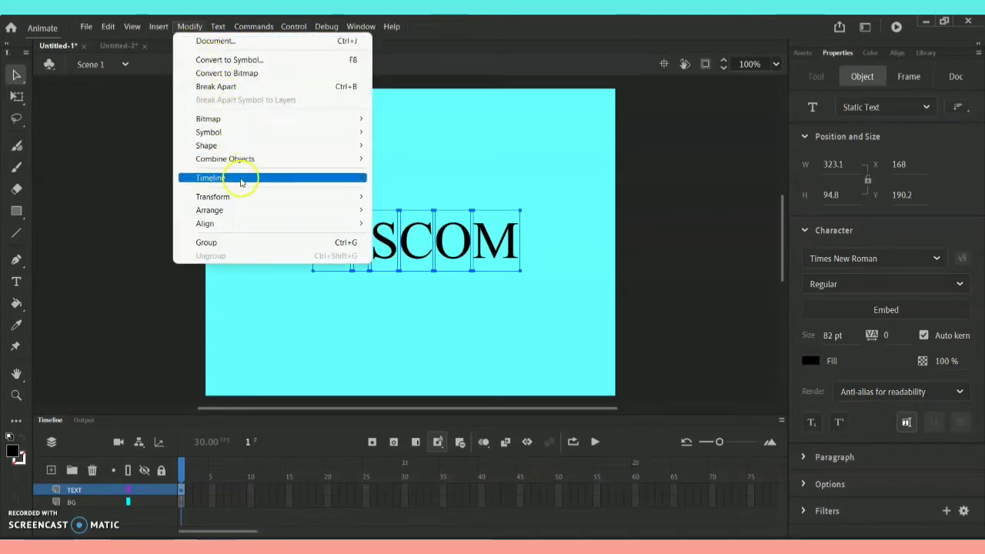
pyautogui.moveTo(241, 182)
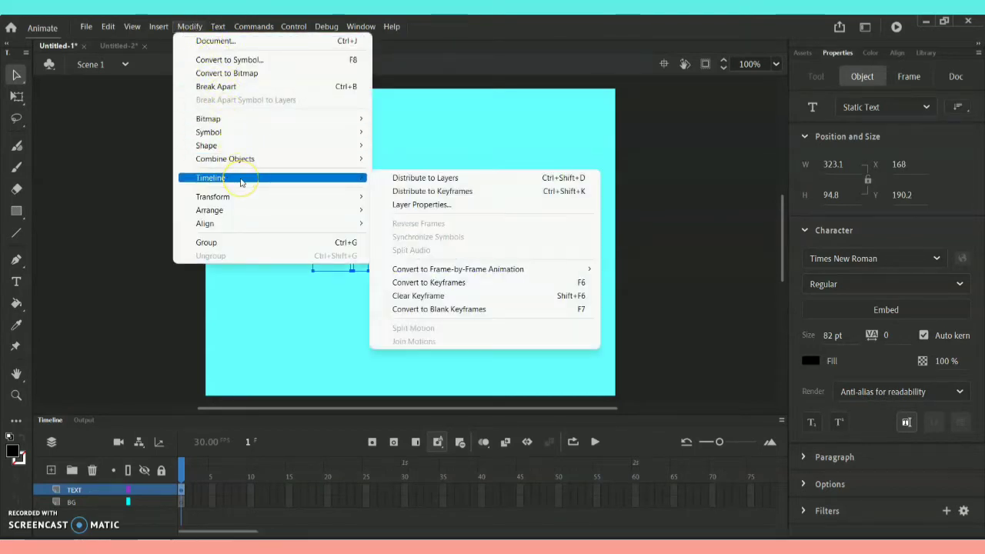
pyautogui.click(404, 182)
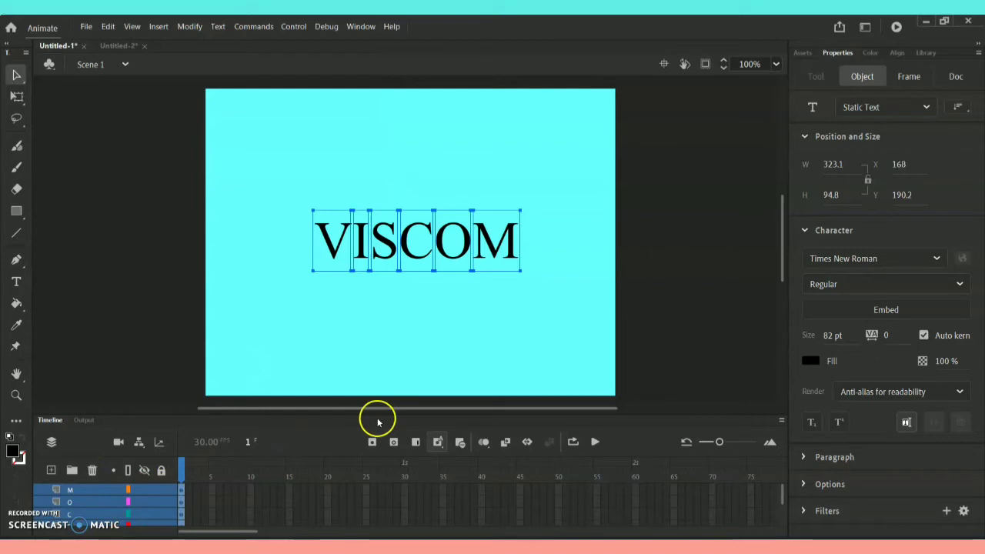
pyautogui.moveTo(377, 409); pyautogui.dragTo(383, 361)
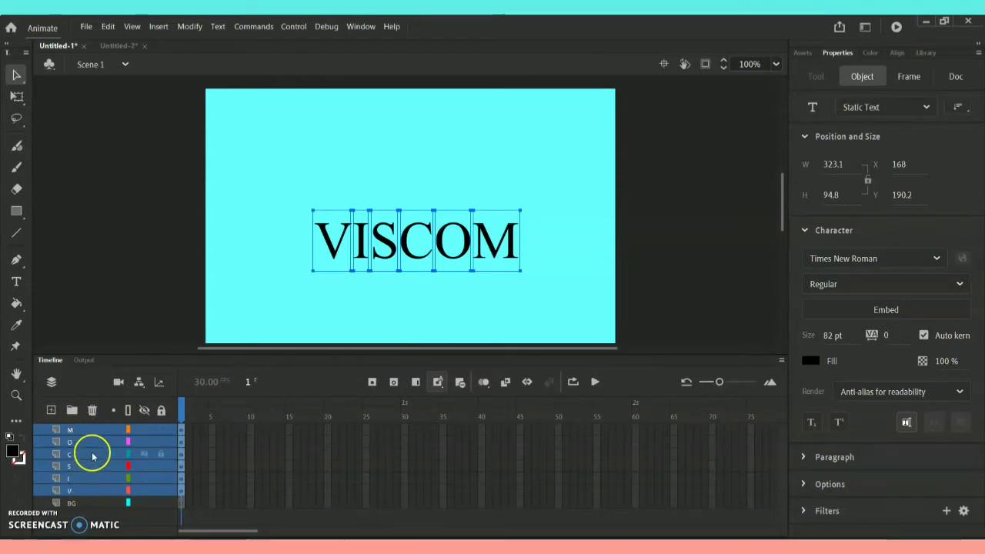
# Convert the letters V and I into Movie Clip symbols
pyautogui.click(288, 311)
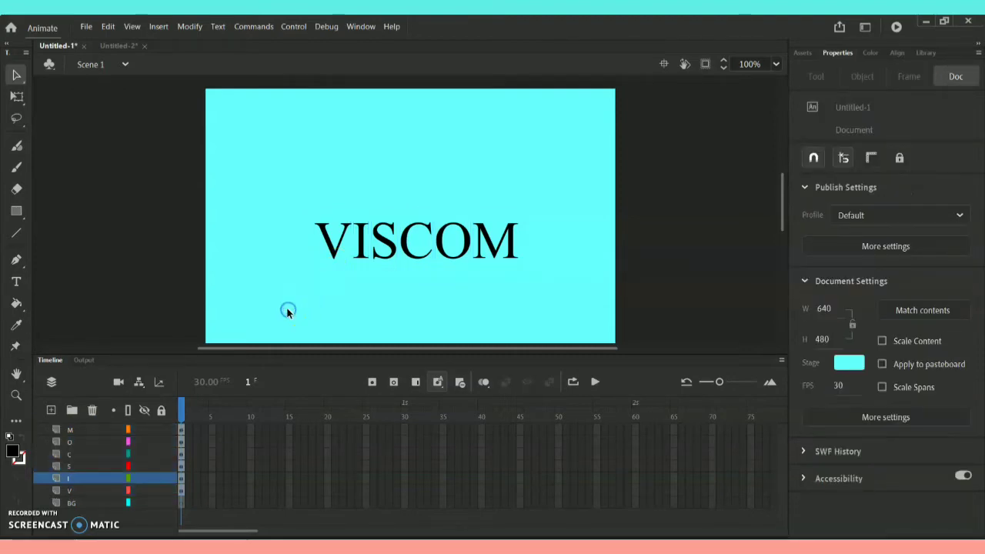
pyautogui.click(338, 256)
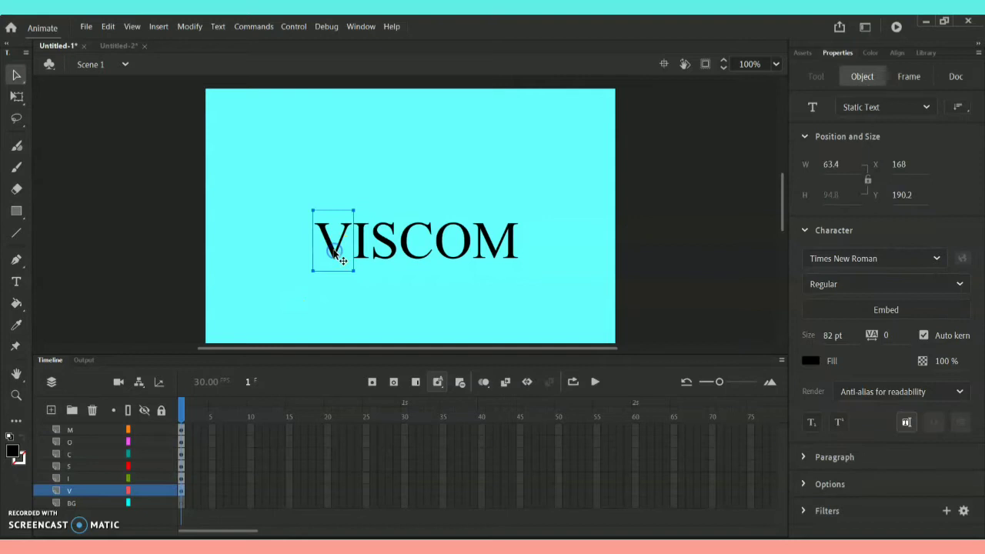
pyautogui.click(191, 27)
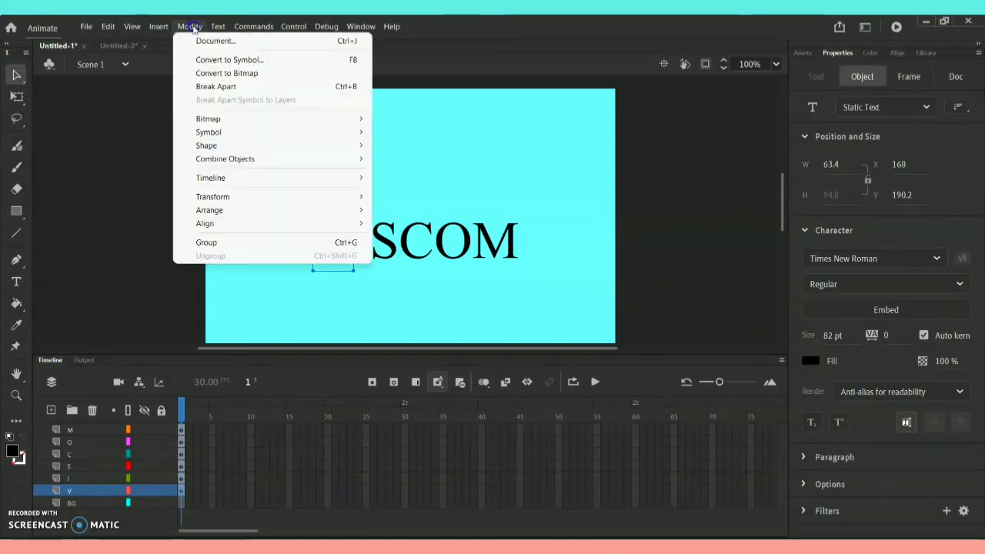
pyautogui.click(238, 65)
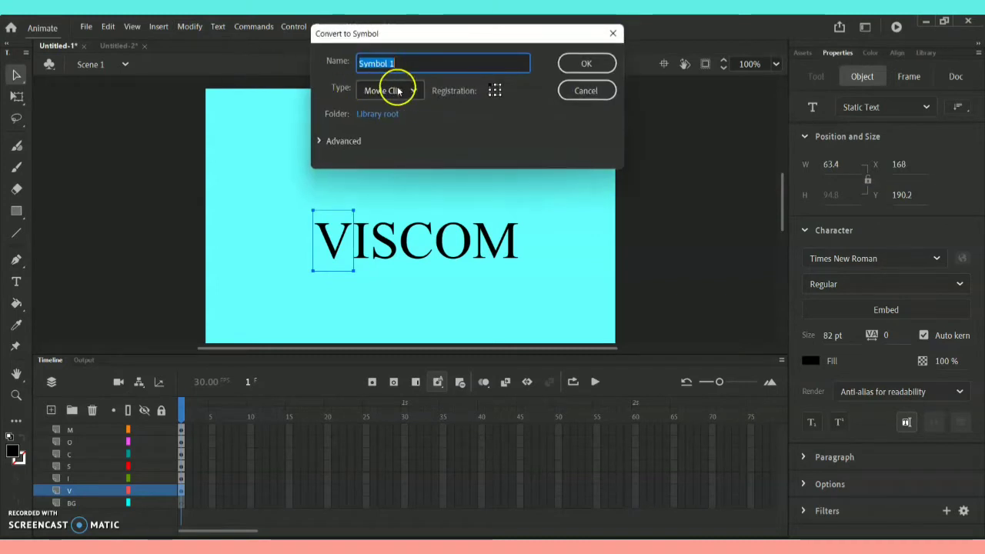
pyautogui.click(578, 64)
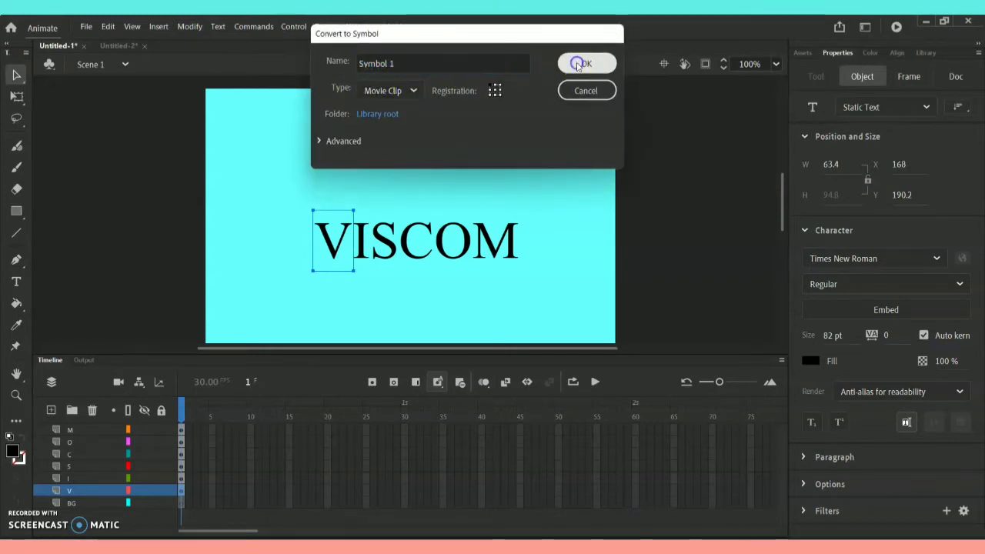
pyautogui.click(363, 247)
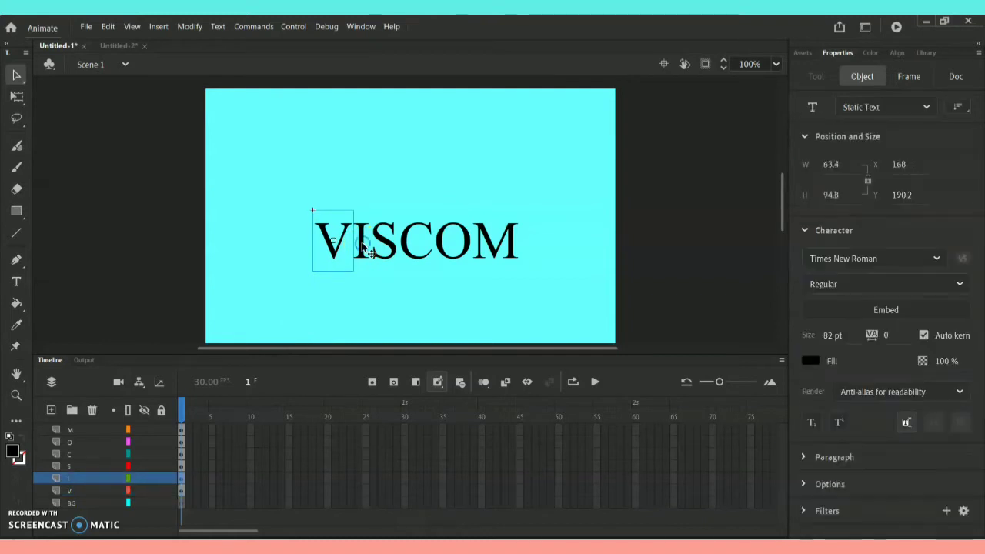
pyautogui.click(190, 27)
pyautogui.click(221, 57)
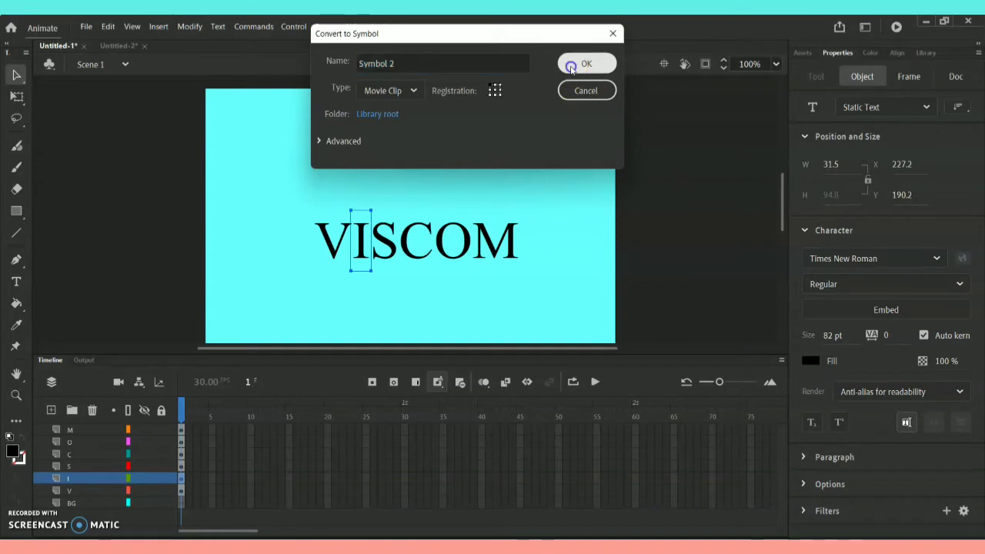
pyautogui.click(570, 67)
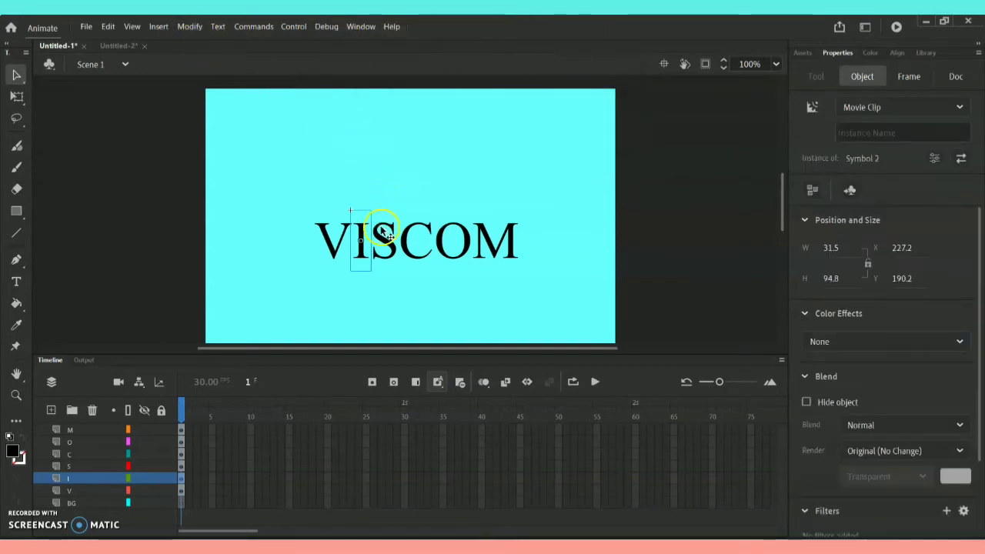
# Convert the letters S and C into Movie Clip symbols
pyautogui.click(383, 231)
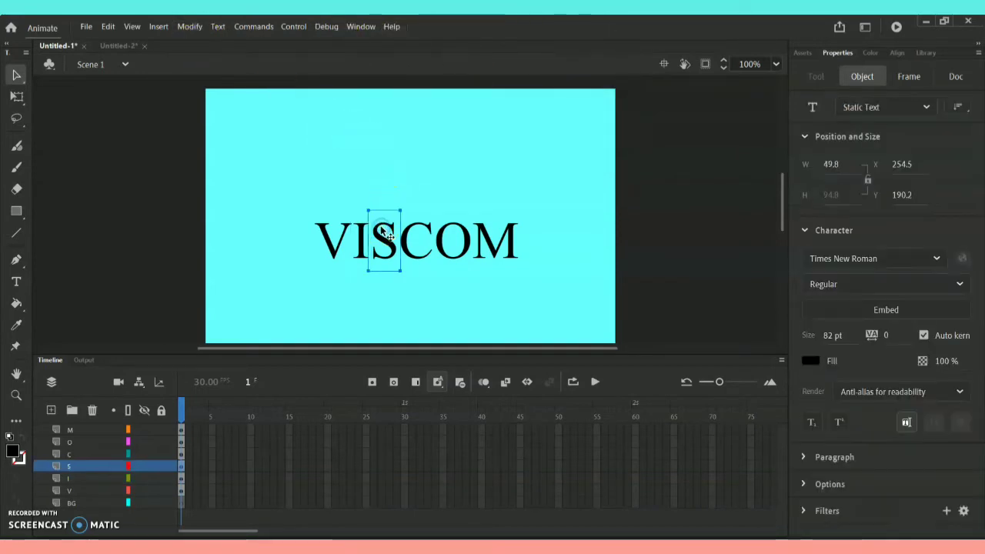
pyautogui.click(189, 26)
pyautogui.click(250, 62)
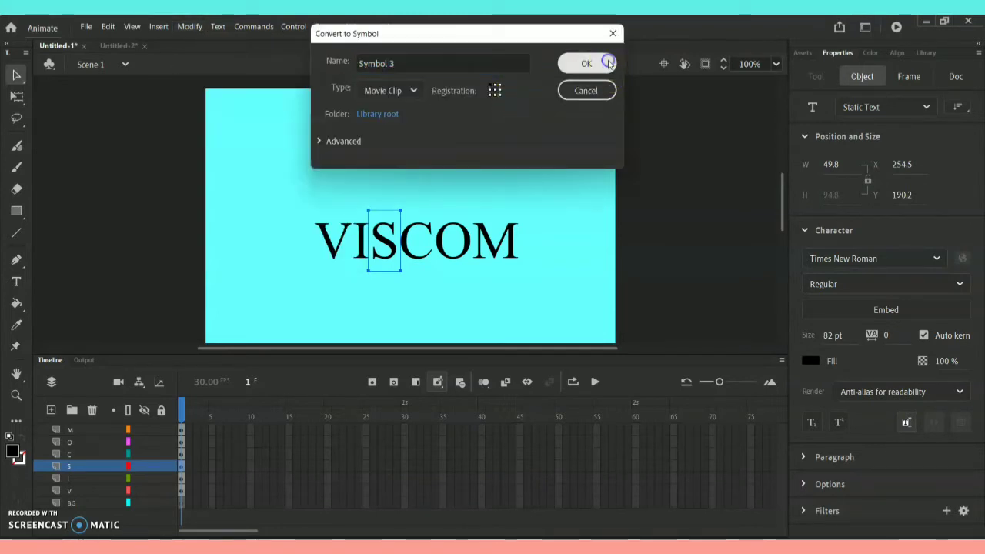
pyautogui.click(609, 63)
pyautogui.click(429, 228)
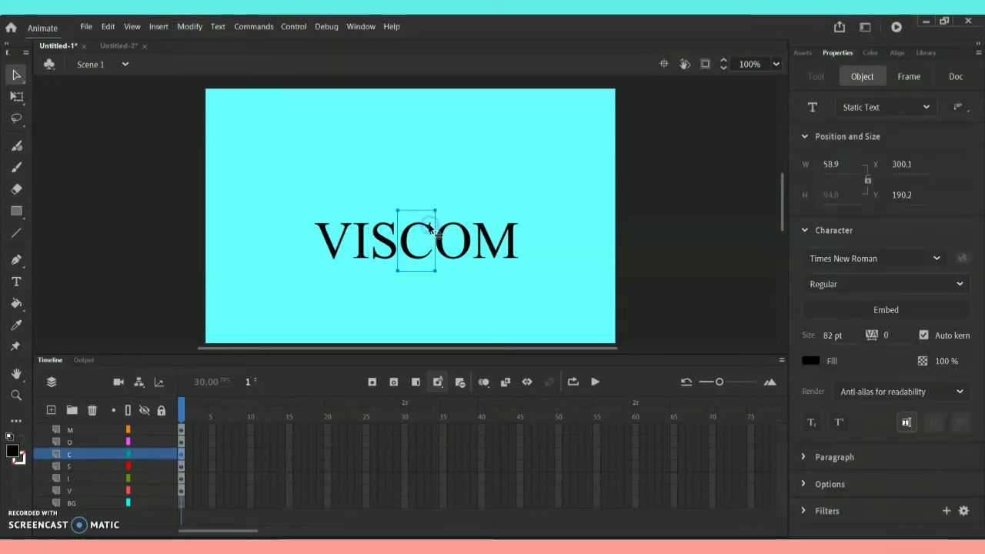
pyautogui.click(190, 26)
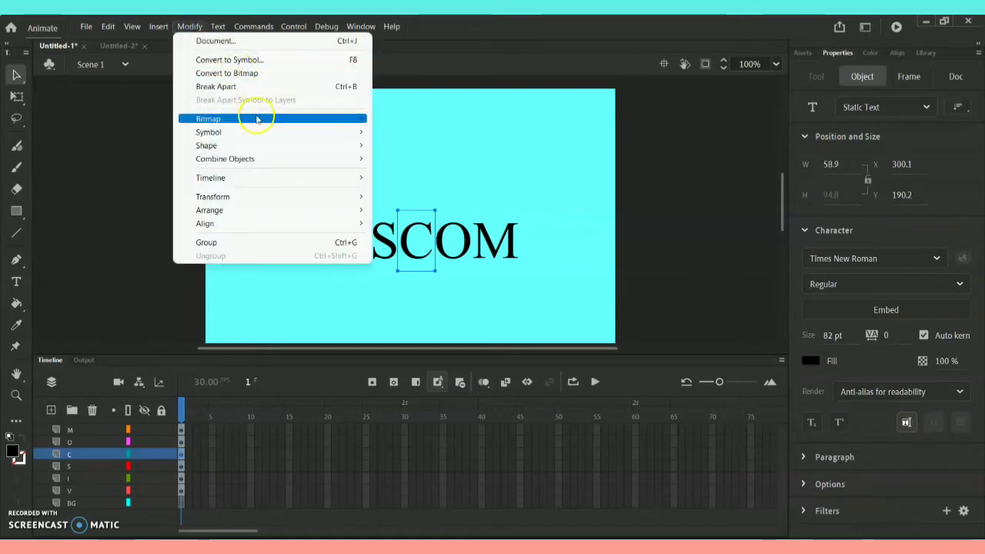
pyautogui.click(257, 59)
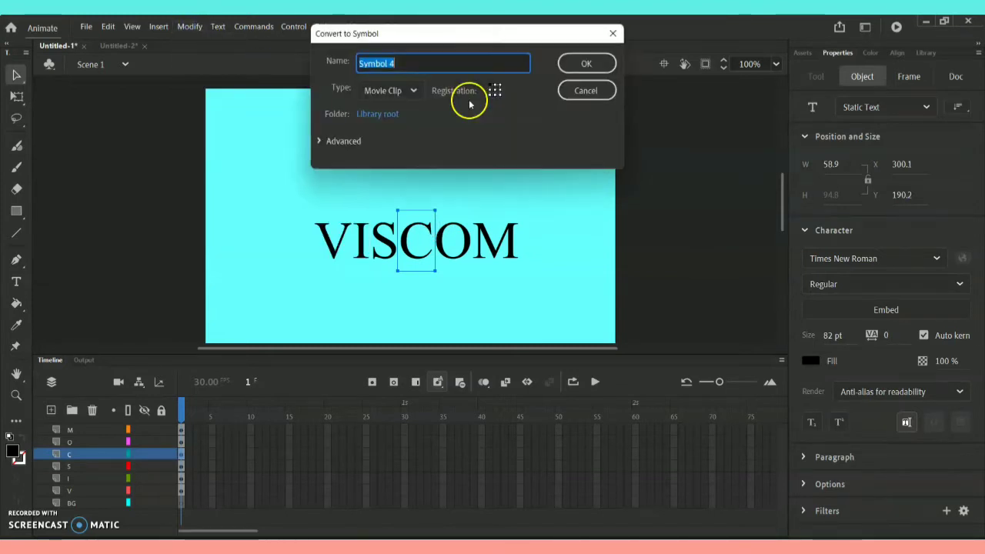
pyautogui.click(579, 63)
# Convert the letters O and M into Movie Clip symbols
pyautogui.click(465, 241)
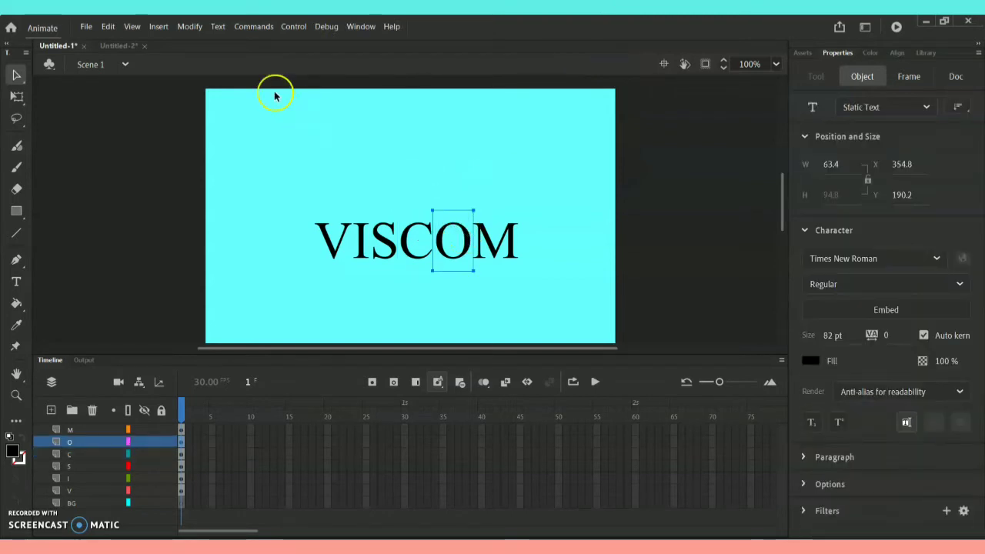
pyautogui.click(189, 26)
pyautogui.moveTo(218, 26)
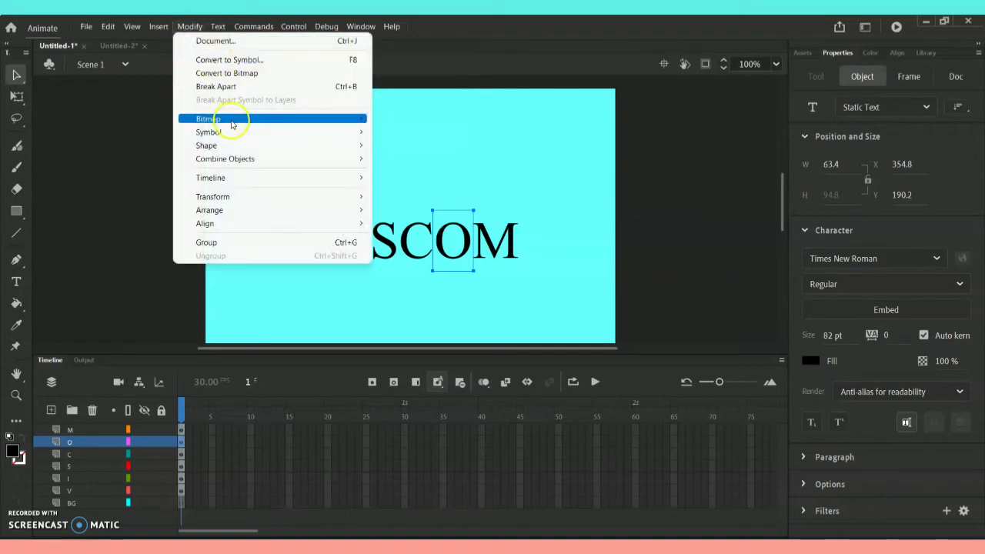
pyautogui.click(206, 61)
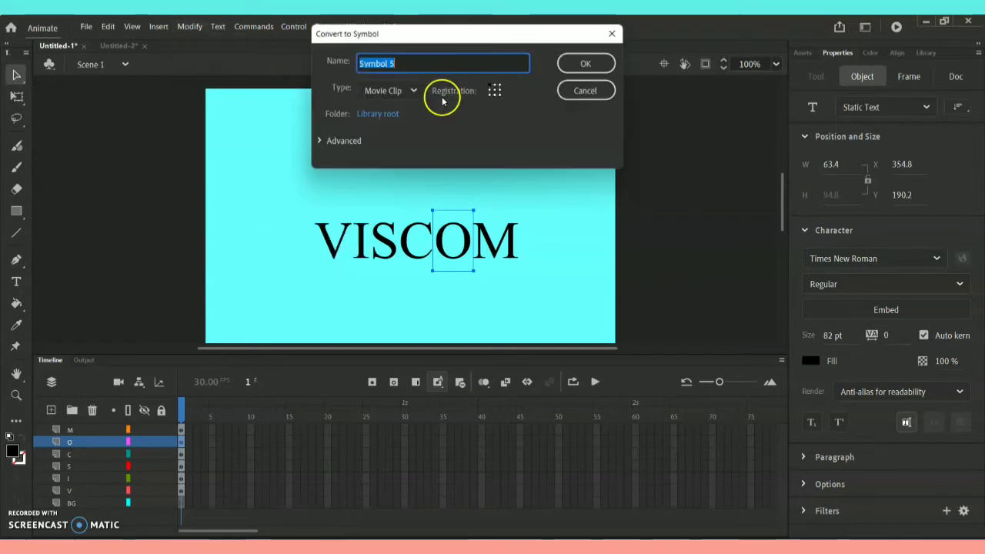
pyautogui.click(583, 68)
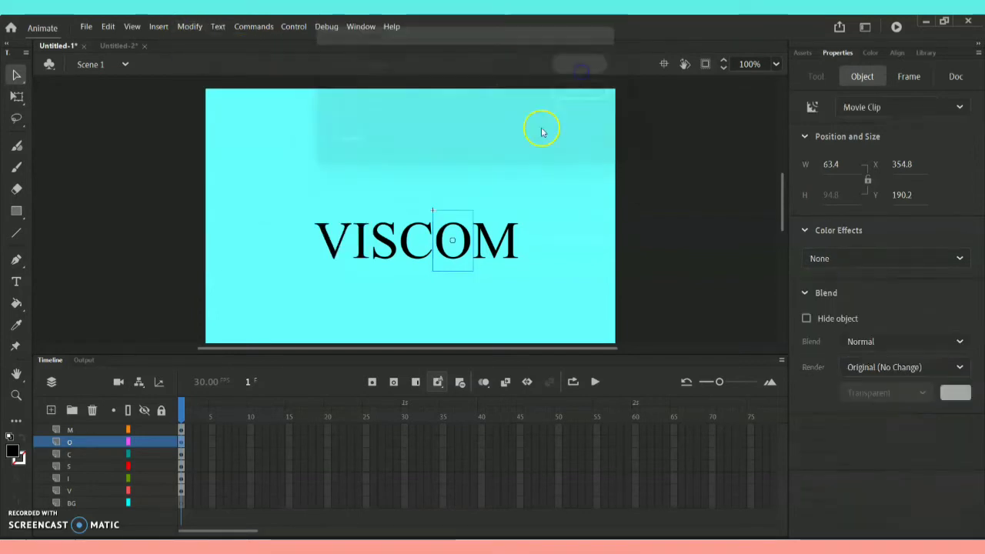
pyautogui.click(497, 259)
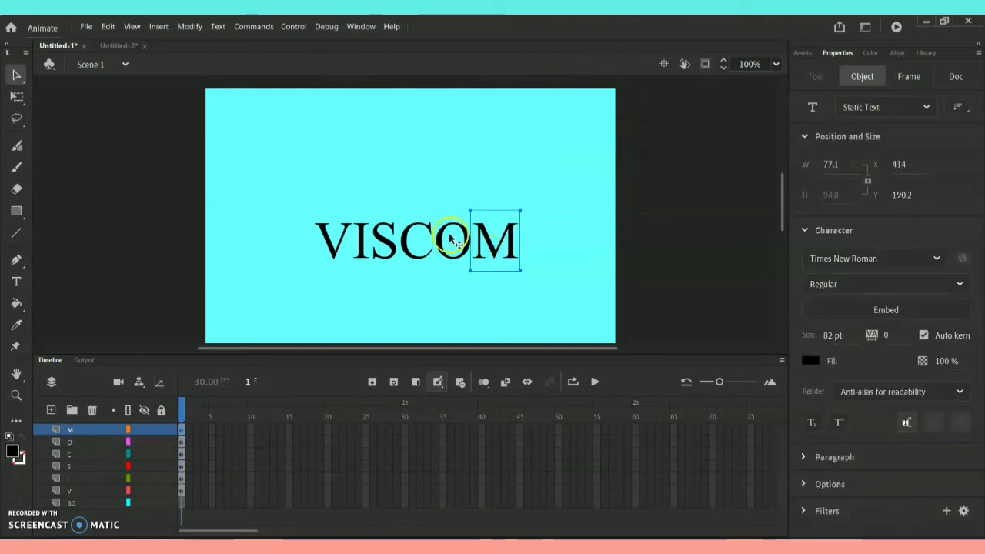
pyautogui.click(199, 27)
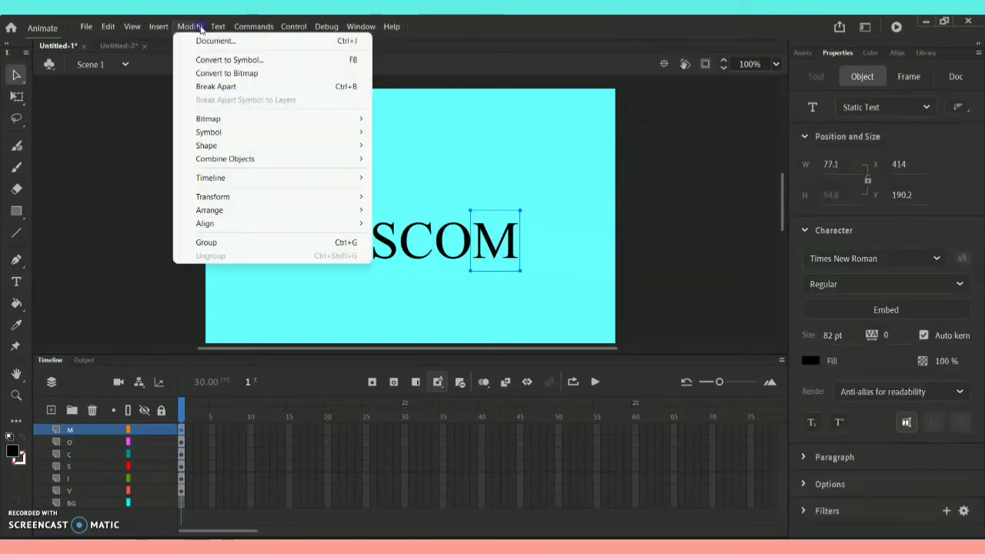
pyautogui.click(223, 61)
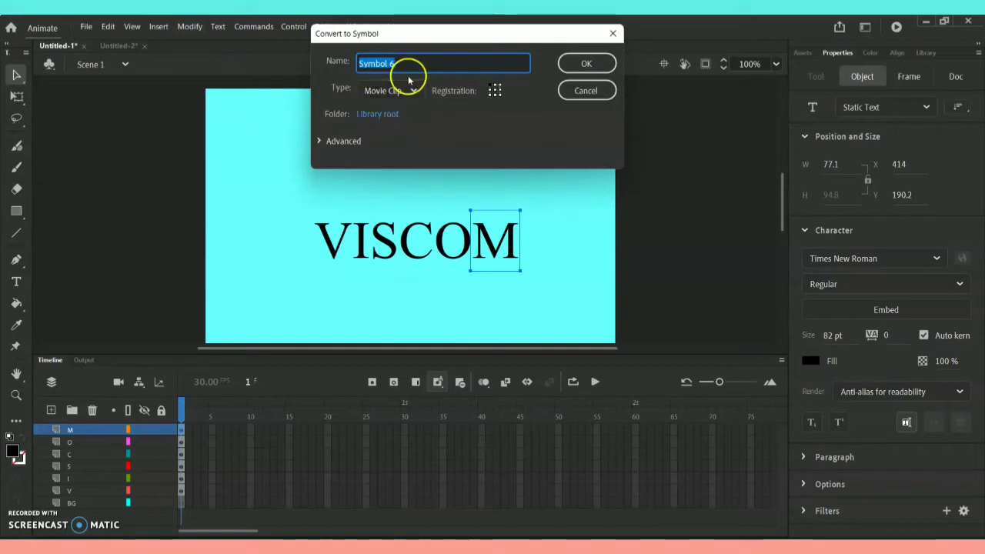
pyautogui.click(583, 64)
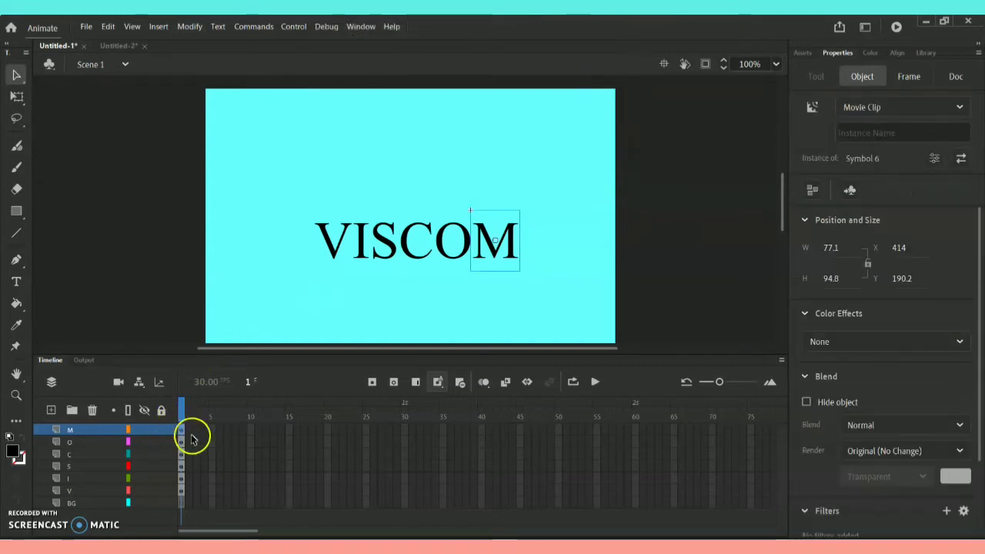
# Insert a keyframe at frame 5 on layers V through M, then return to frame 1
pyautogui.click(213, 491)
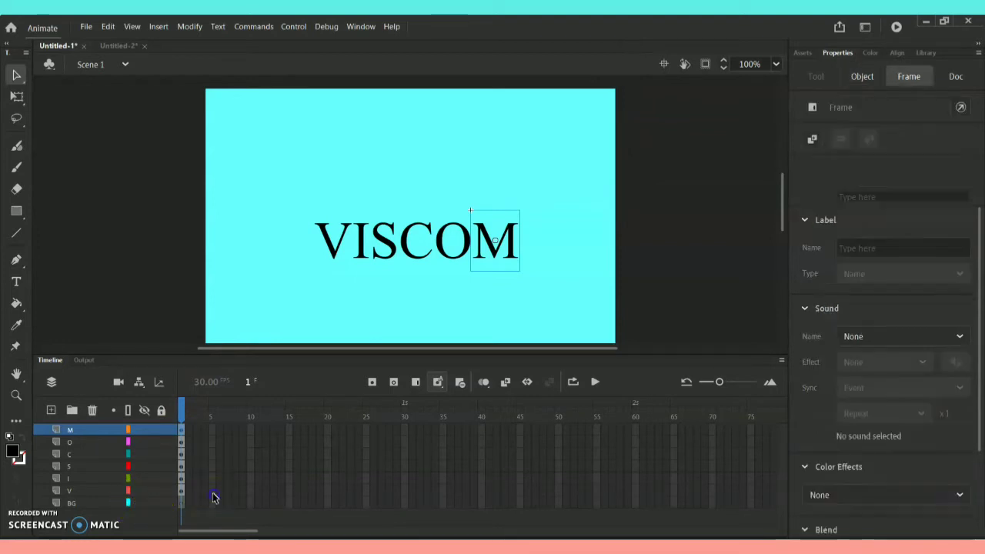
pyautogui.keyDown('shift'); pyautogui.click(213, 429); pyautogui.keyUp('shift')
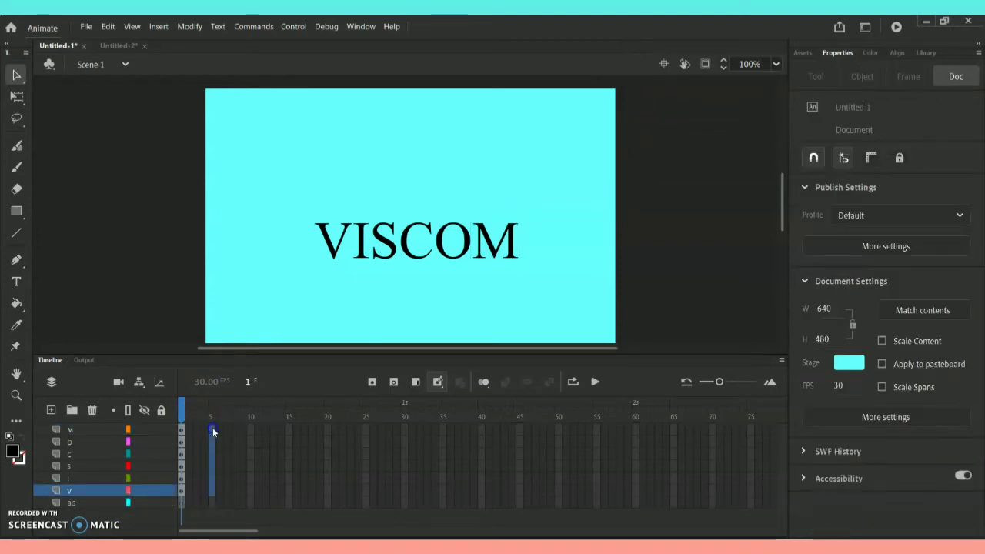
pyautogui.rightClick(213, 431)
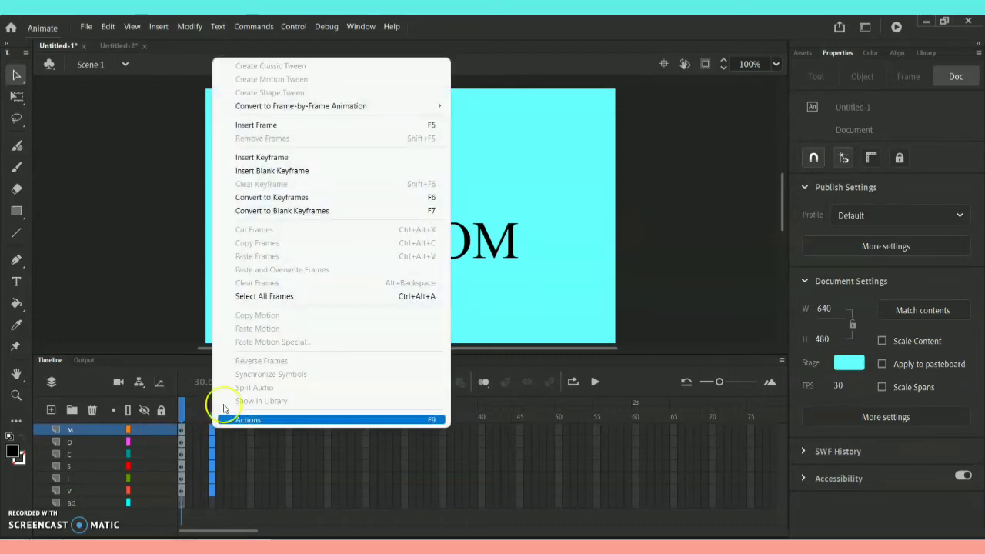
pyautogui.click(304, 158)
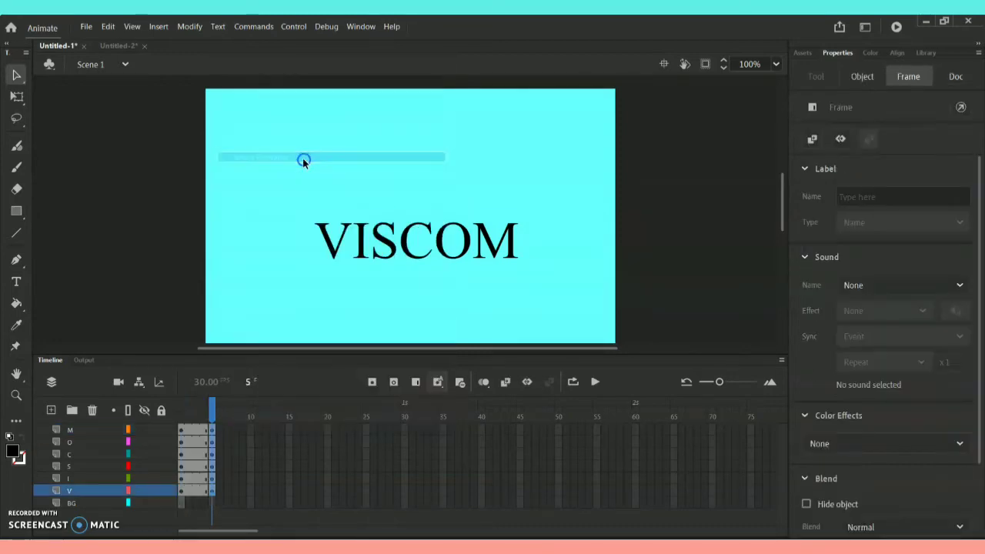
pyautogui.moveTo(210, 406); pyautogui.dragTo(182, 408)
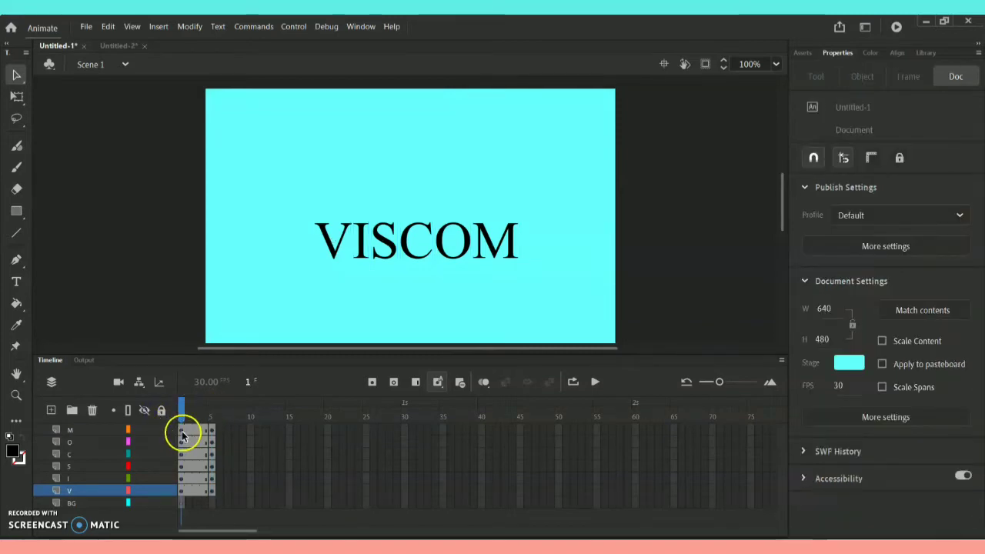
# Give all six letters at frame 1 an Alpha colour effect of 3%
pyautogui.click(182, 430)
pyautogui.keyDown('shift'); pyautogui.click(181, 490); pyautogui.keyUp('shift')
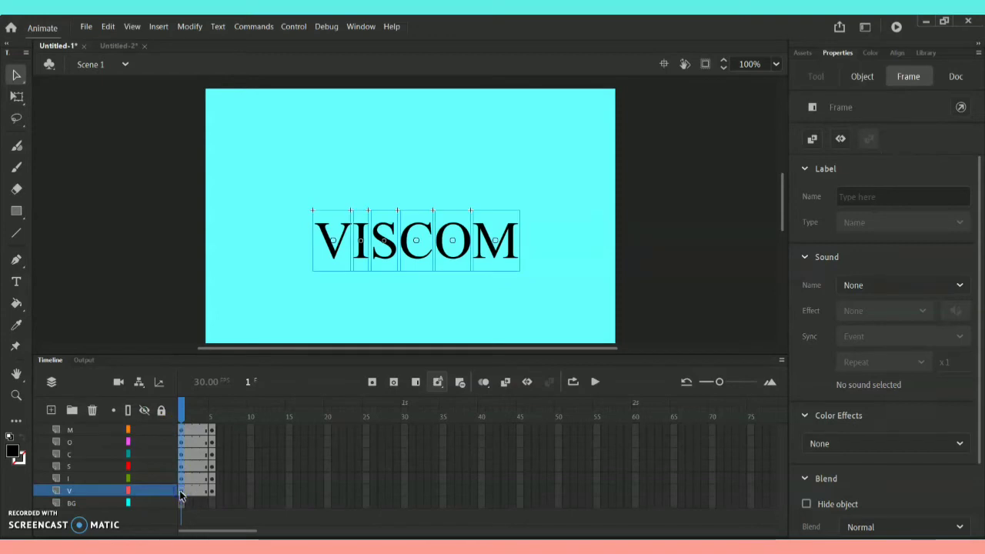
pyautogui.click(427, 263)
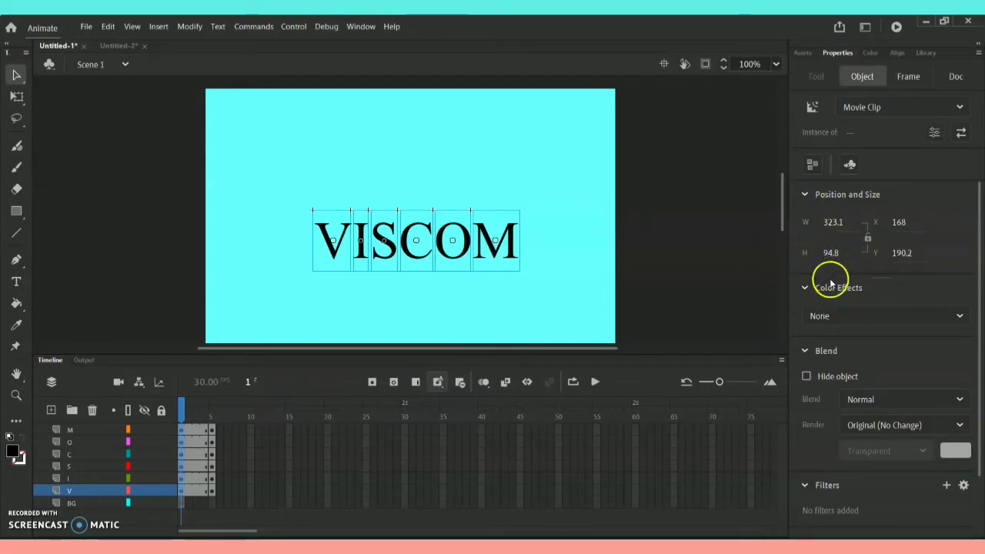
pyautogui.click(895, 312)
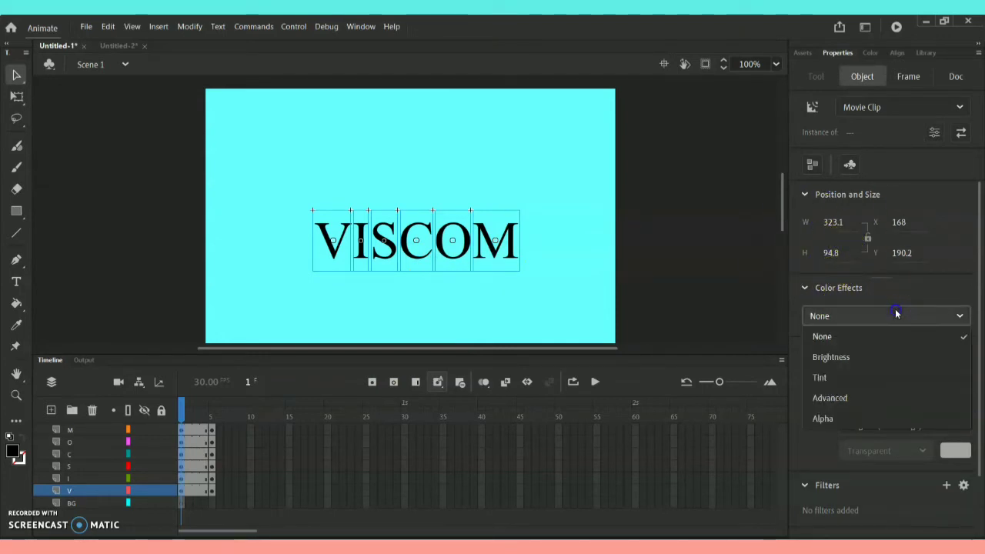
pyautogui.click(825, 416)
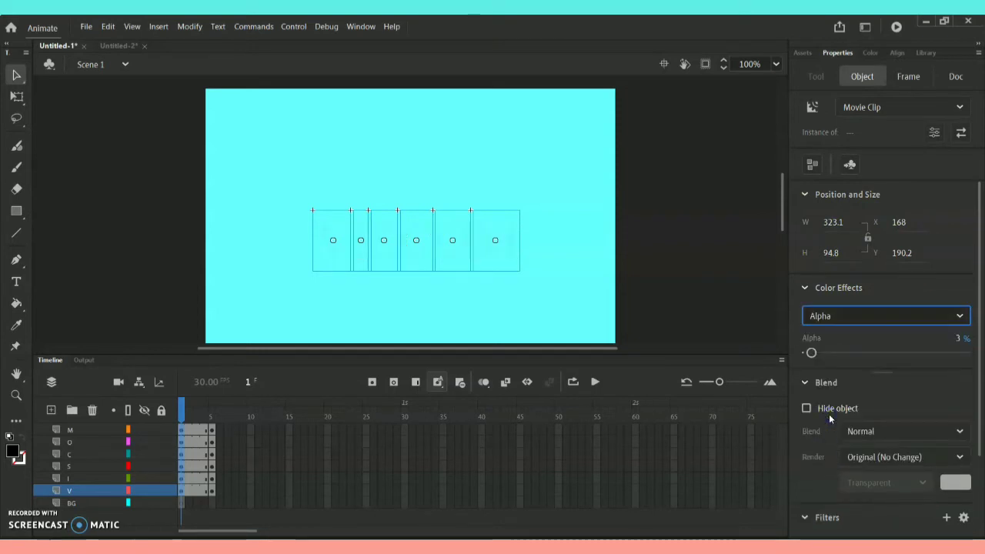
pyautogui.moveTo(811, 352)
pyautogui.mouseDown()
pyautogui.moveTo(979, 348)
pyautogui.moveTo(812, 366)
pyautogui.mouseUp()
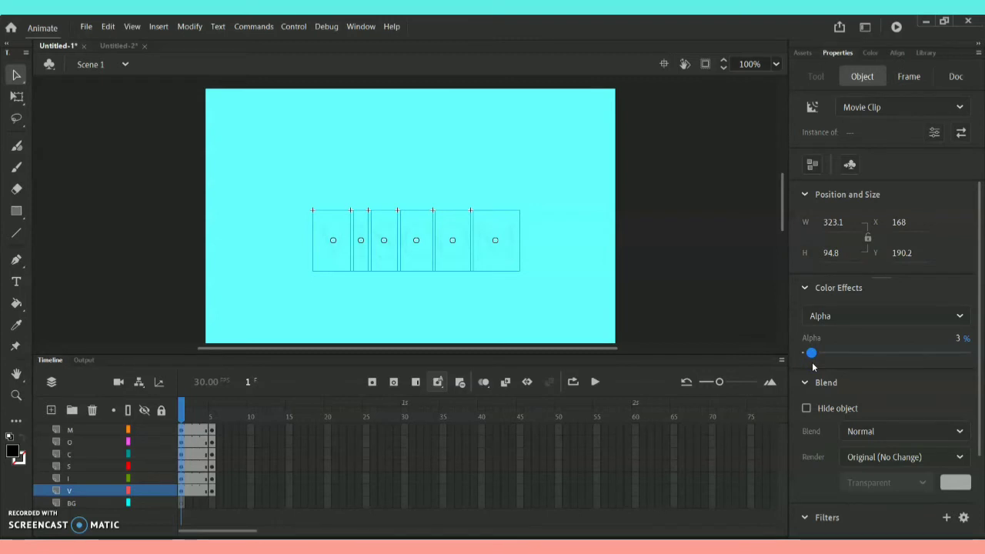
# Create motion tweens over frames 1–5 on letter layers M through V
pyautogui.click(212, 431)
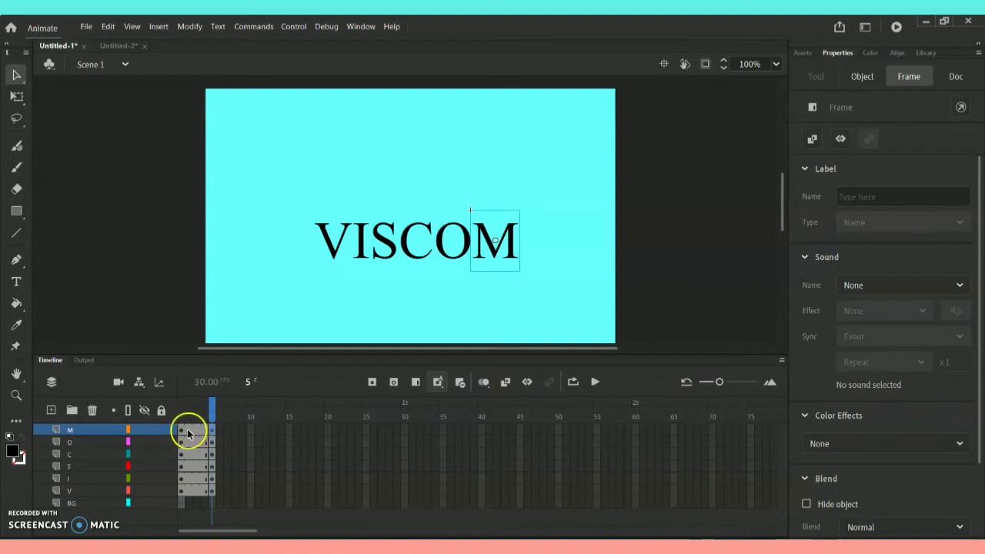
pyautogui.click(182, 431)
pyautogui.click(191, 433)
pyautogui.moveTo(192, 437); pyautogui.dragTo(192, 492)
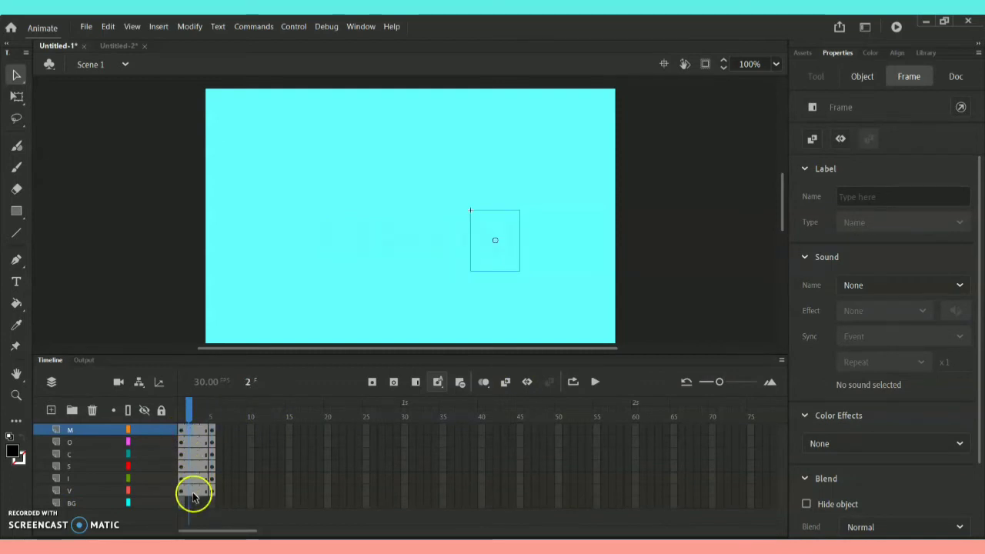
pyautogui.rightClick(192, 492)
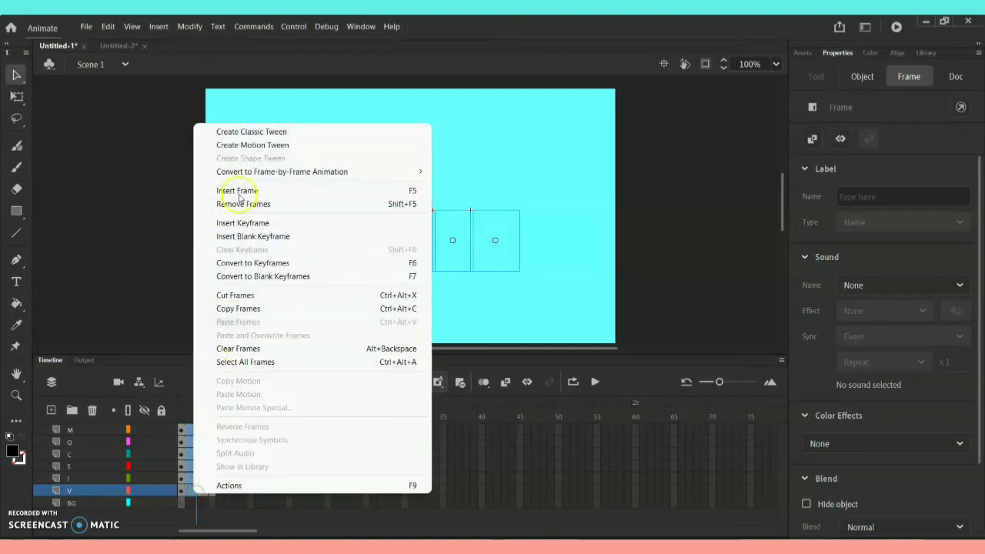
pyautogui.click(252, 146)
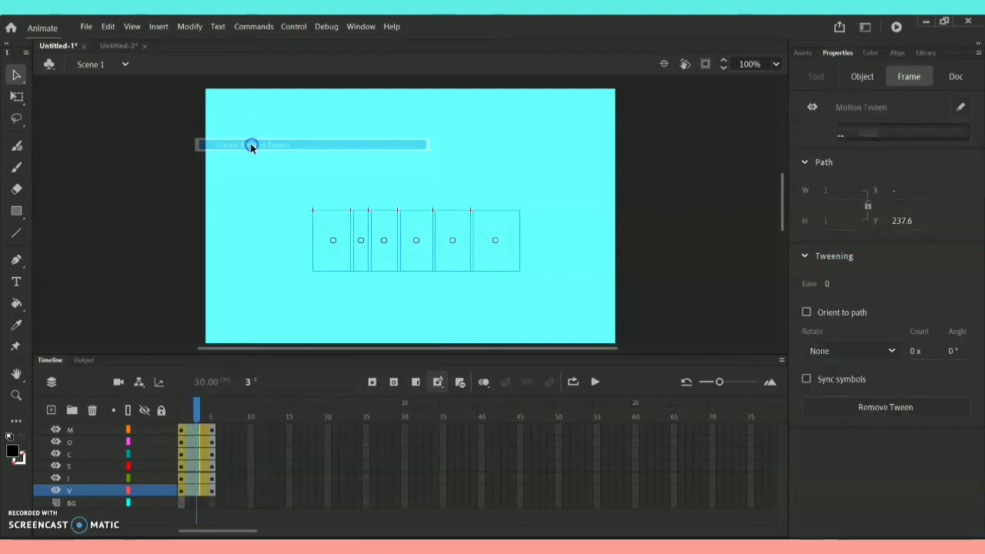
pyautogui.click(250, 428)
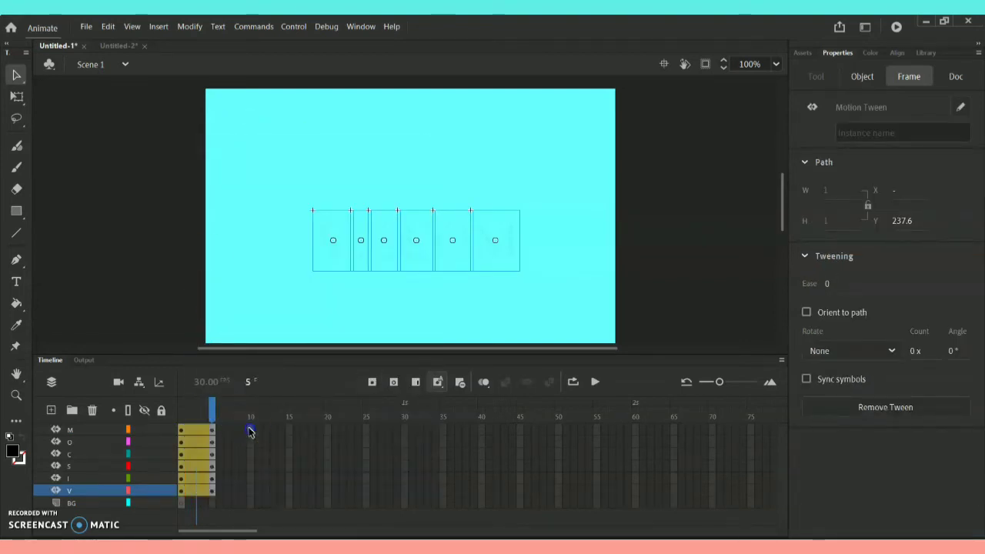
pyautogui.keyDown('shift'); pyautogui.click(252, 493); pyautogui.keyUp('shift')
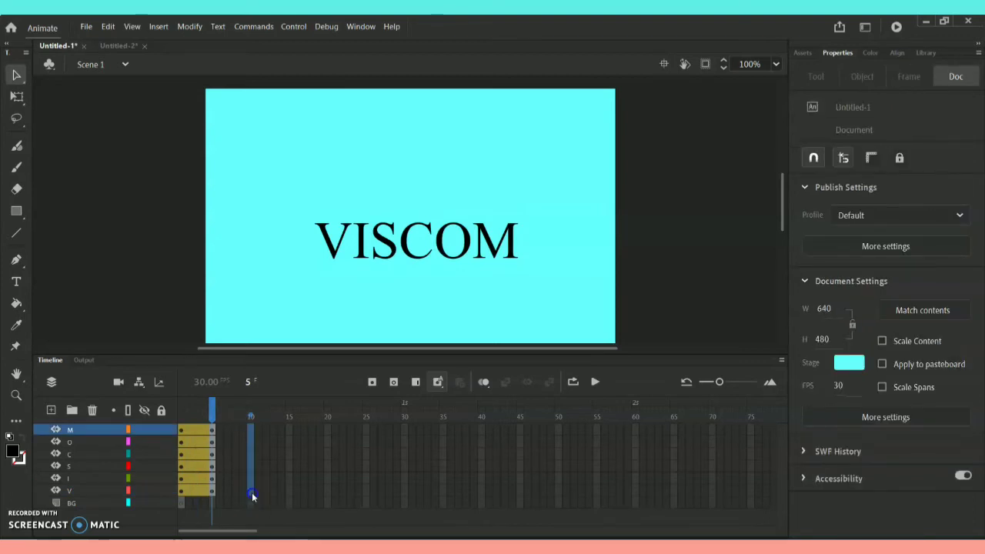
# Extend all letter layers to frame 10 and scrub back to check the fade-in
pyautogui.rightClick(252, 492)
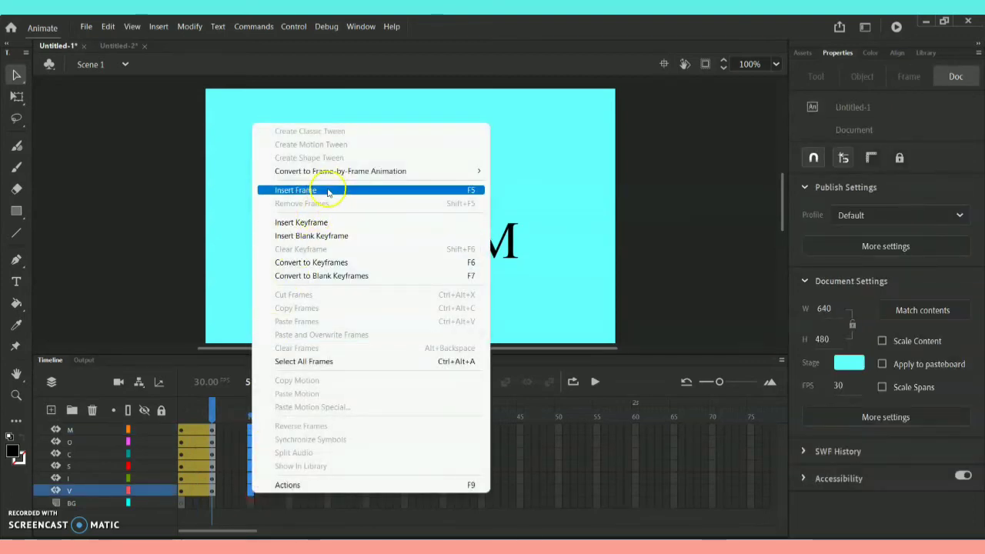
pyautogui.click(328, 223)
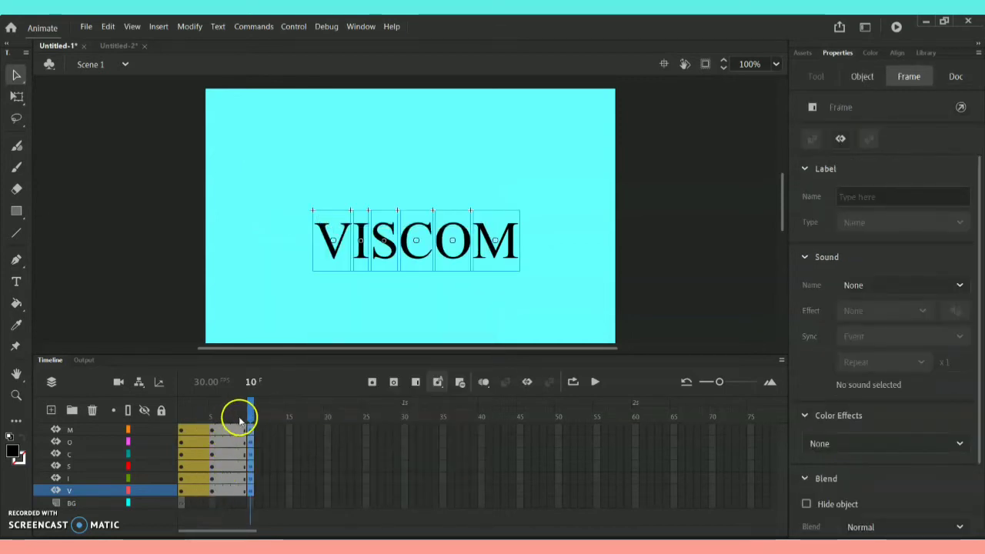
pyautogui.moveTo(250, 413); pyautogui.dragTo(216, 428)
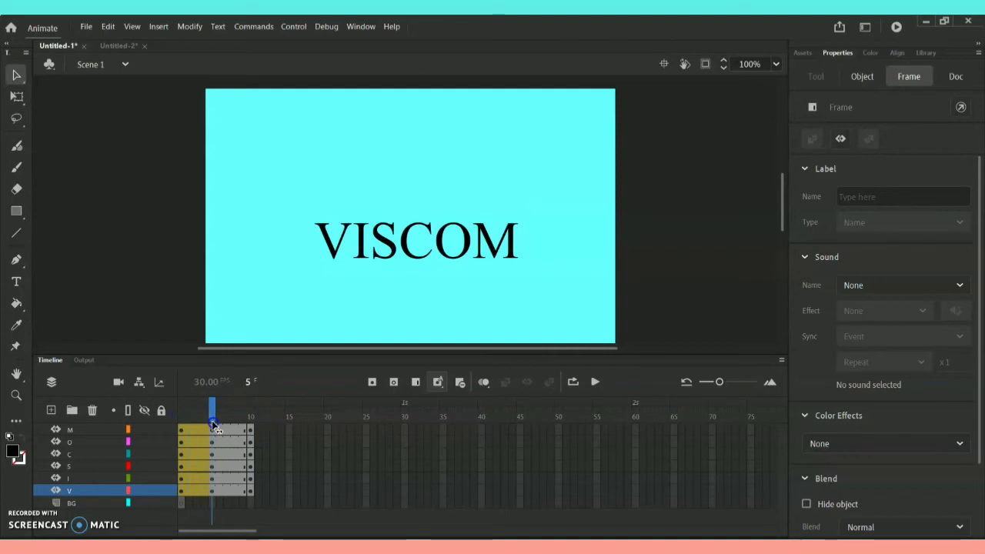
pyautogui.click(253, 431)
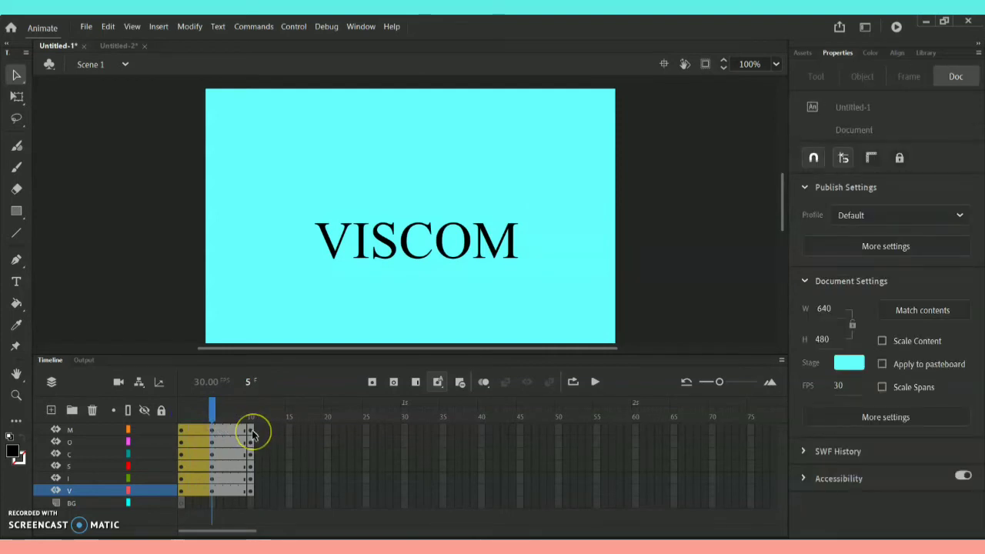
pyautogui.moveTo(252, 433); pyautogui.dragTo(252, 489)
pyautogui.press('shift')
pyautogui.press('shift')
pyautogui.press('shift')
pyautogui.press('shift')
pyautogui.press('shift')
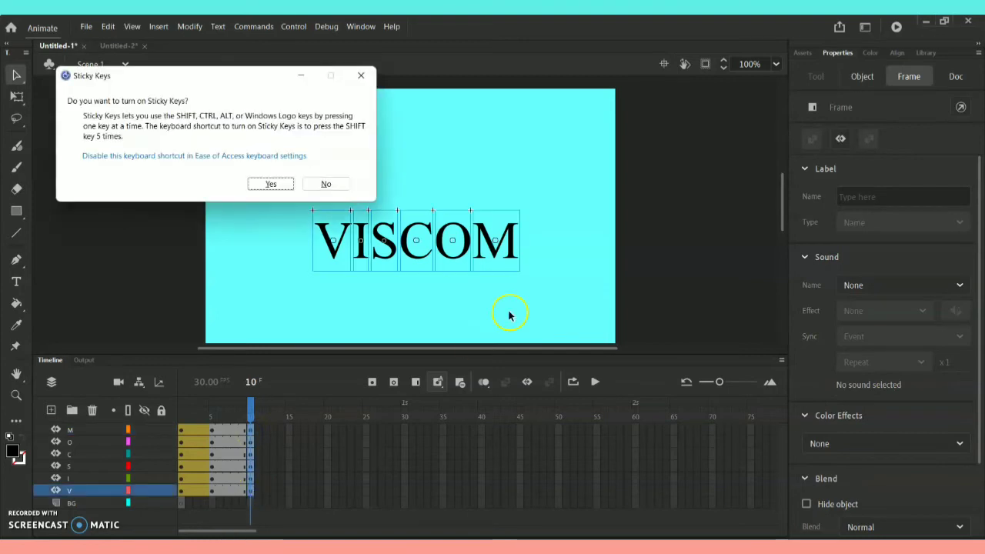
pyautogui.click(326, 184)
pyautogui.click(361, 221)
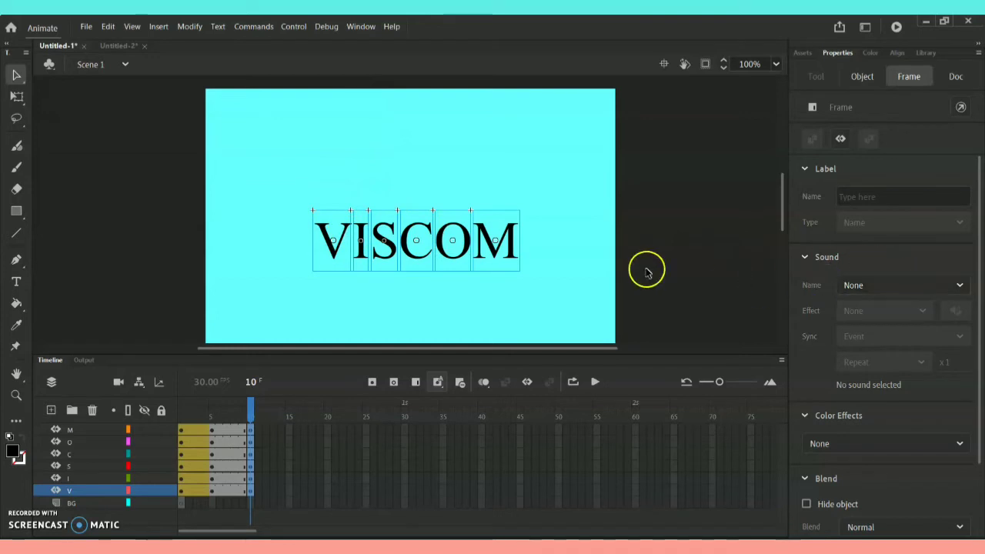
# Add a Drop Shadow filter to the frame-10 letters with dark grey #666666 colour
pyautogui.click(514, 260)
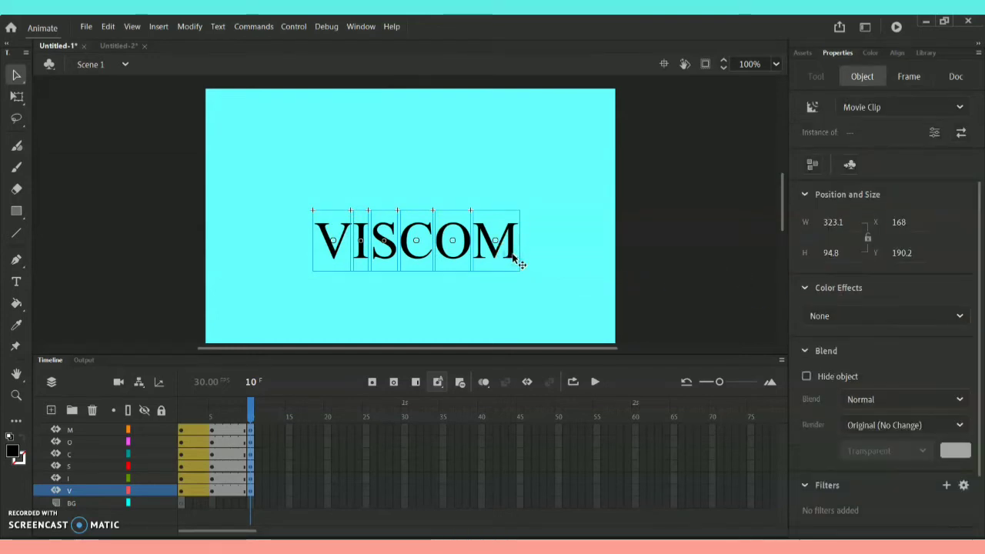
pyautogui.scroll(-2, 972, 318)
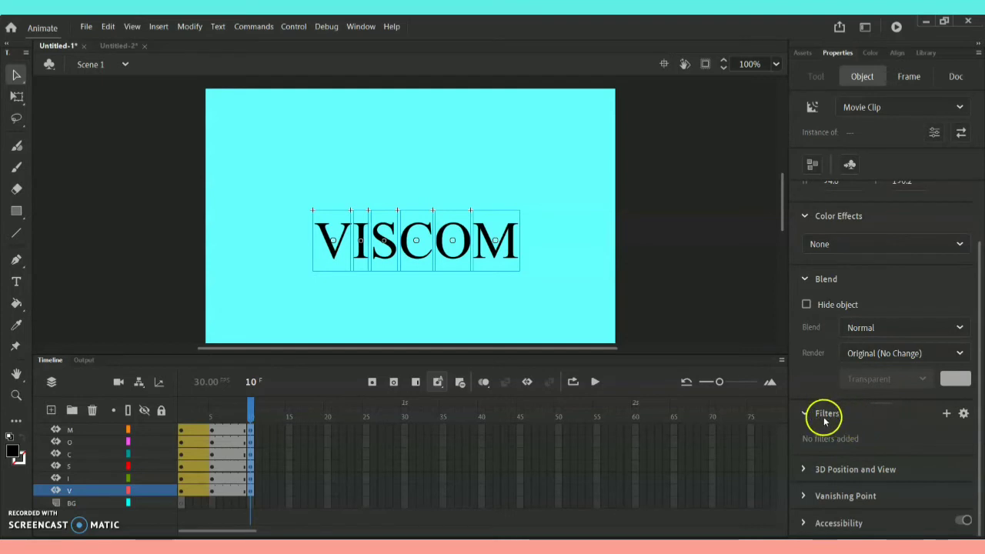
pyautogui.click(947, 414)
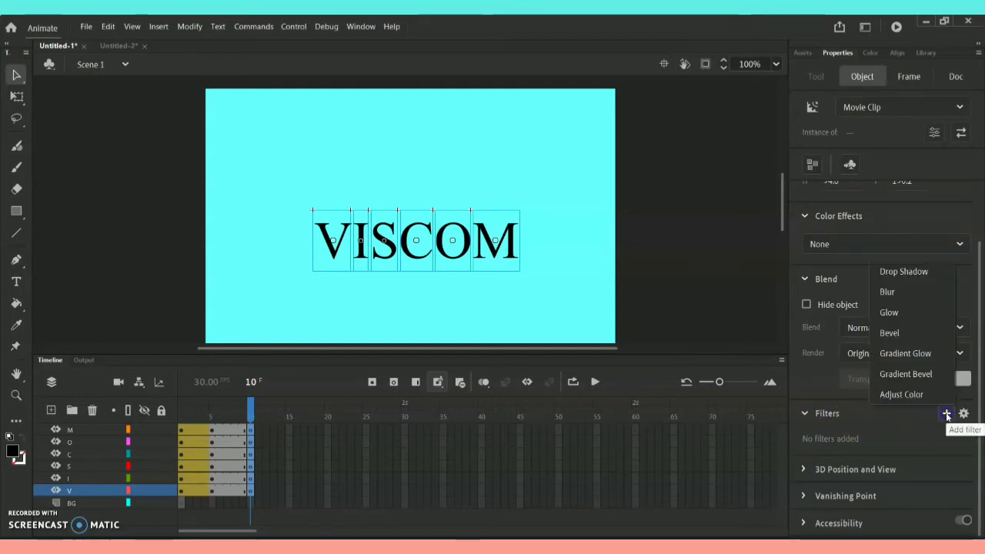
pyautogui.click(902, 273)
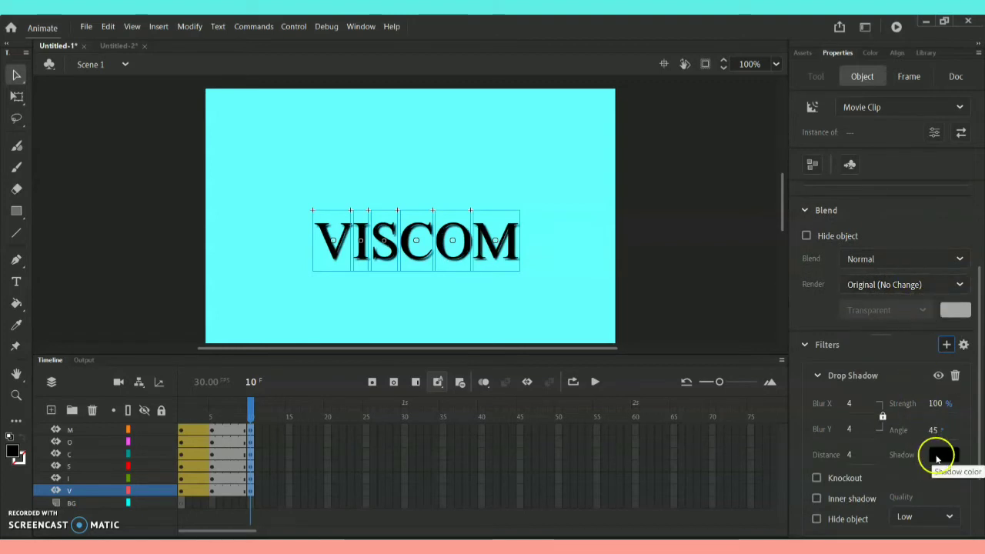
pyautogui.click(938, 455)
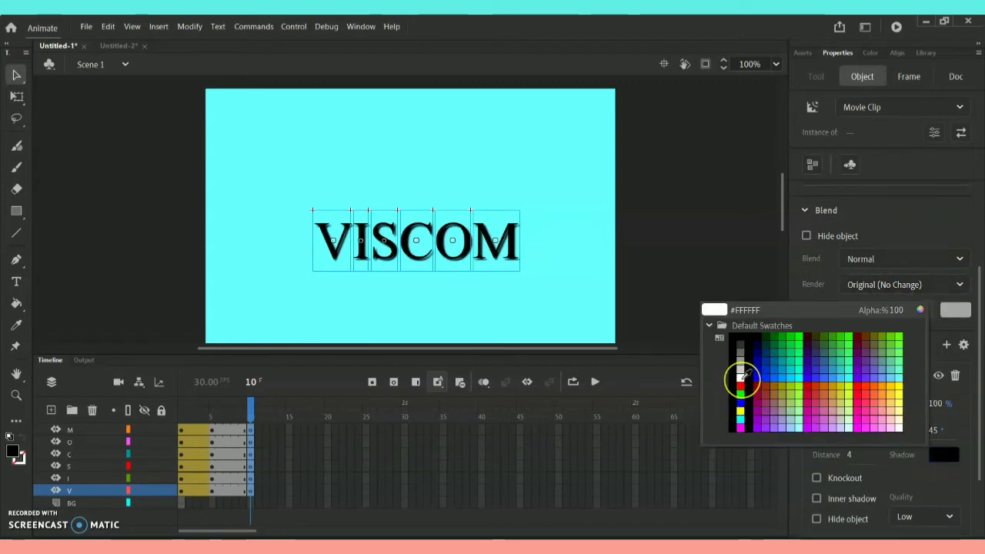
pyautogui.click(741, 376)
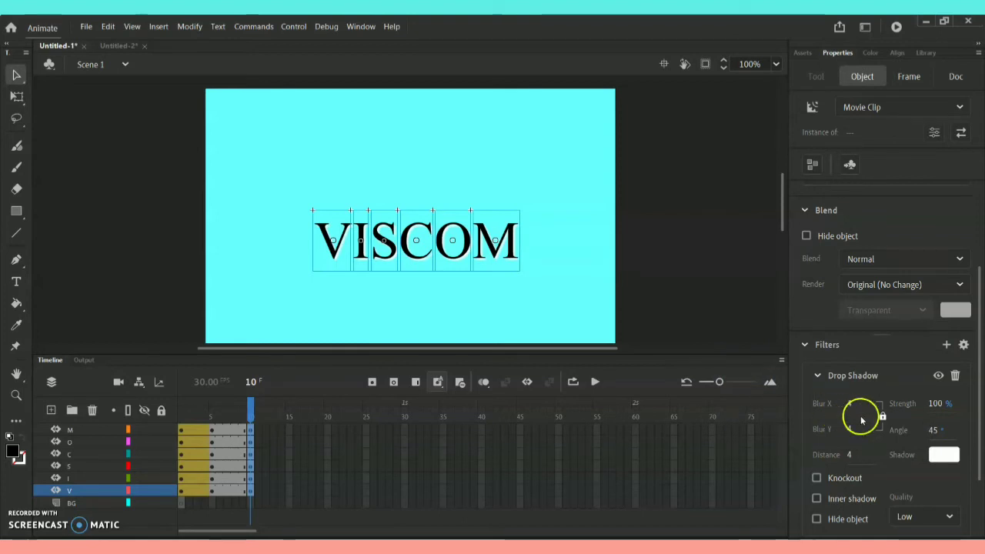
pyautogui.click(944, 455)
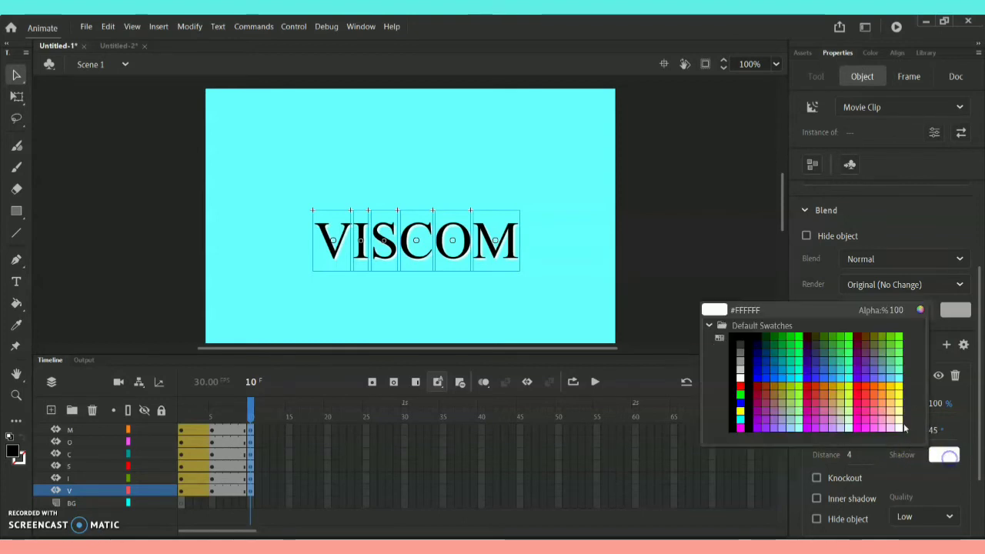
pyautogui.click(742, 350)
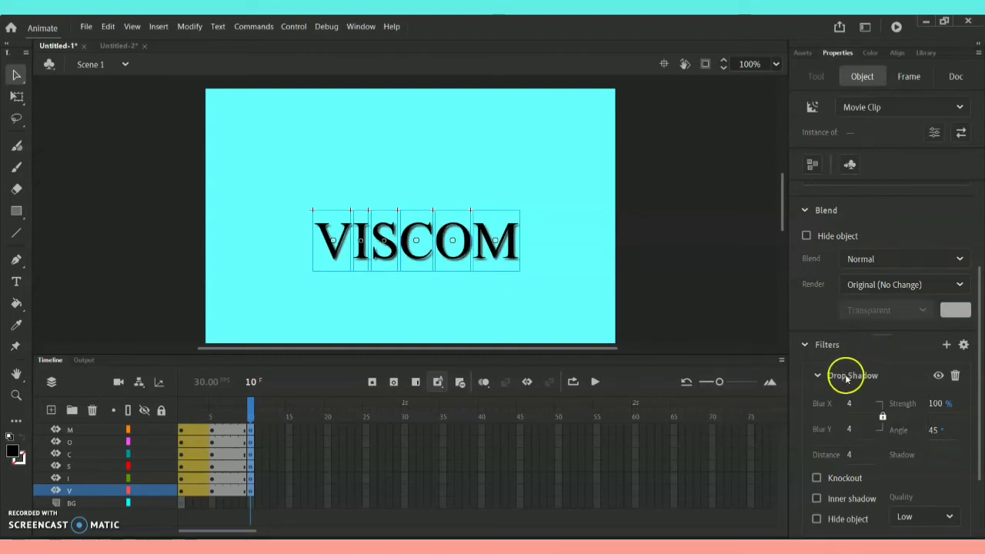
pyautogui.click(947, 344)
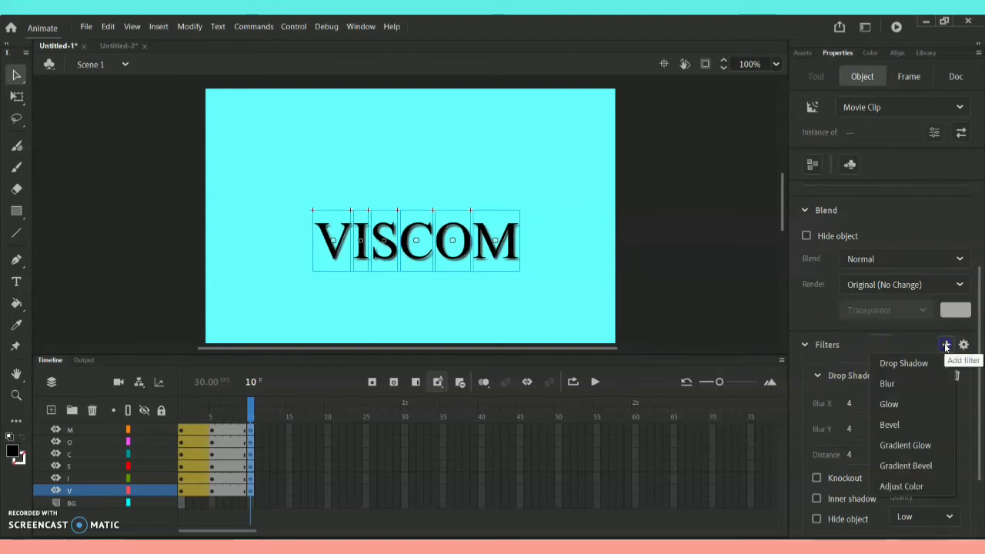
# Add a Bevel filter with a white highlight to the VISCOM letters
pyautogui.click(893, 425)
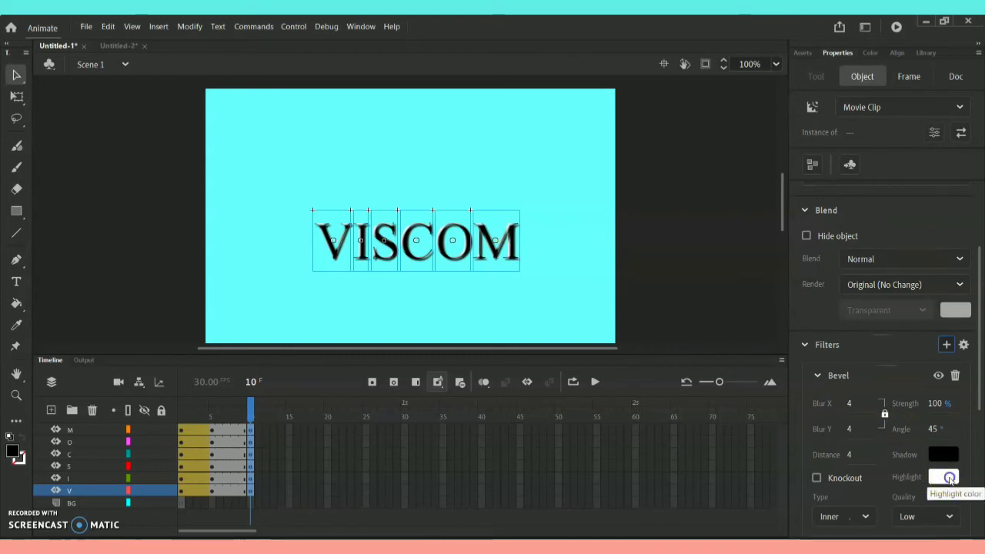
pyautogui.click(944, 476)
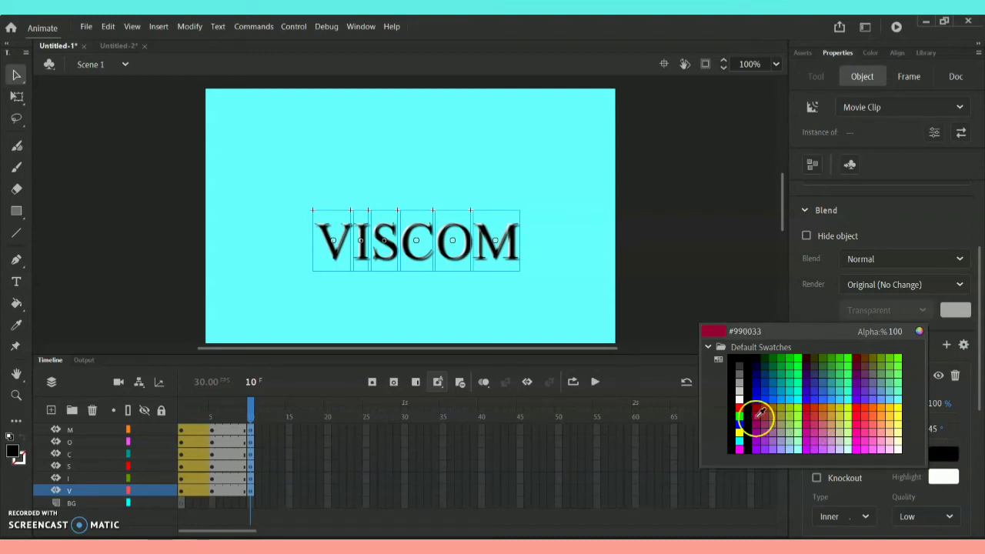
pyautogui.click(740, 401)
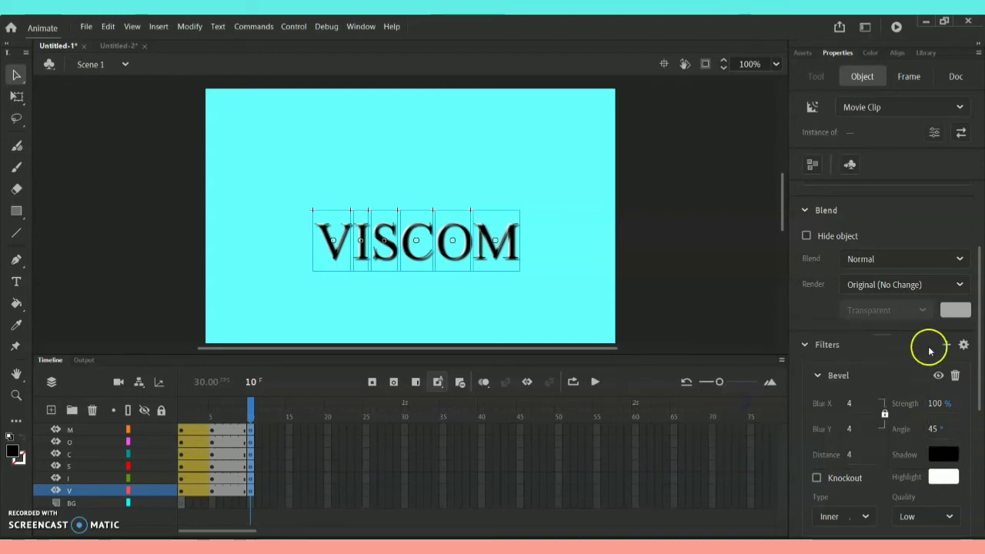
pyautogui.click(948, 345)
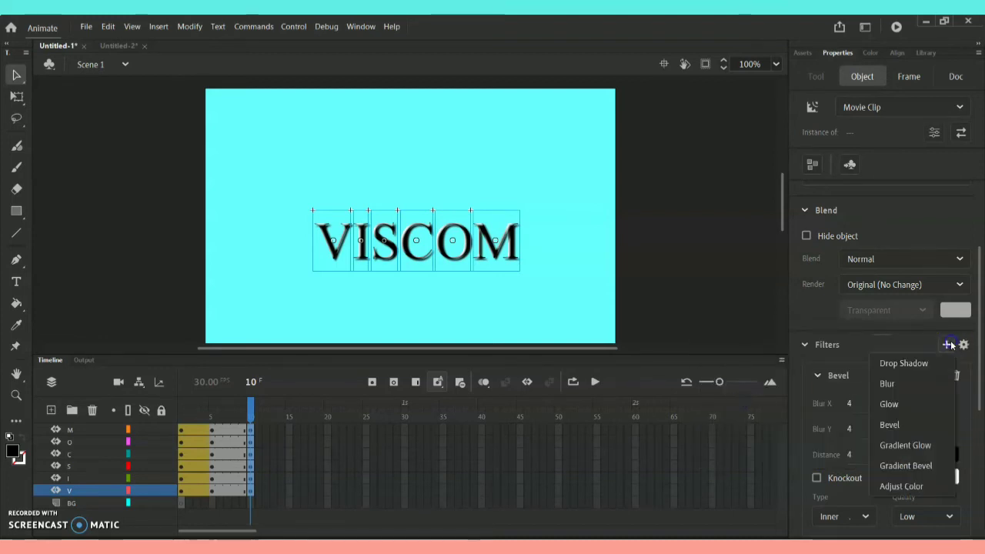
# Add a green Glow filter to the letters at 170% strength with blur raised to 9
pyautogui.click(904, 408)
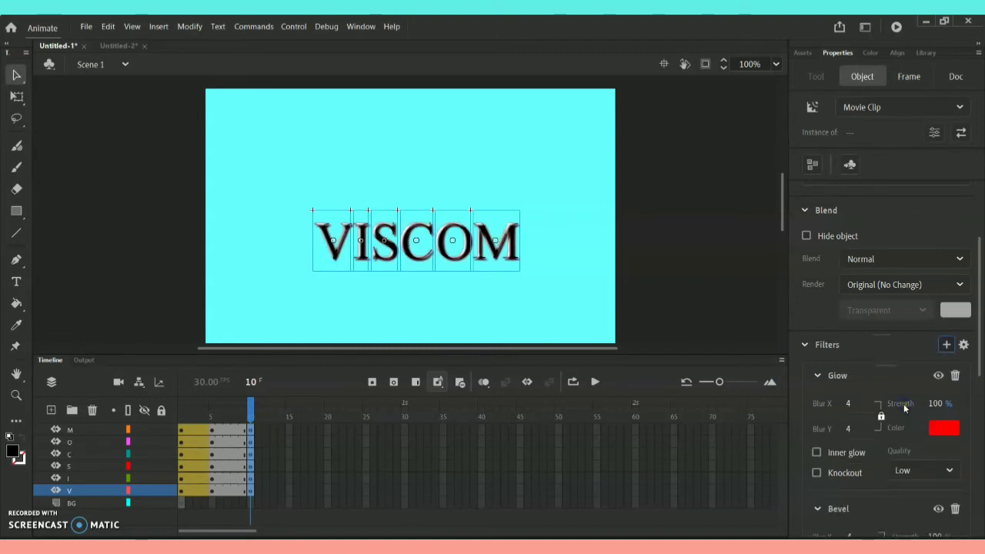
pyautogui.click(944, 428)
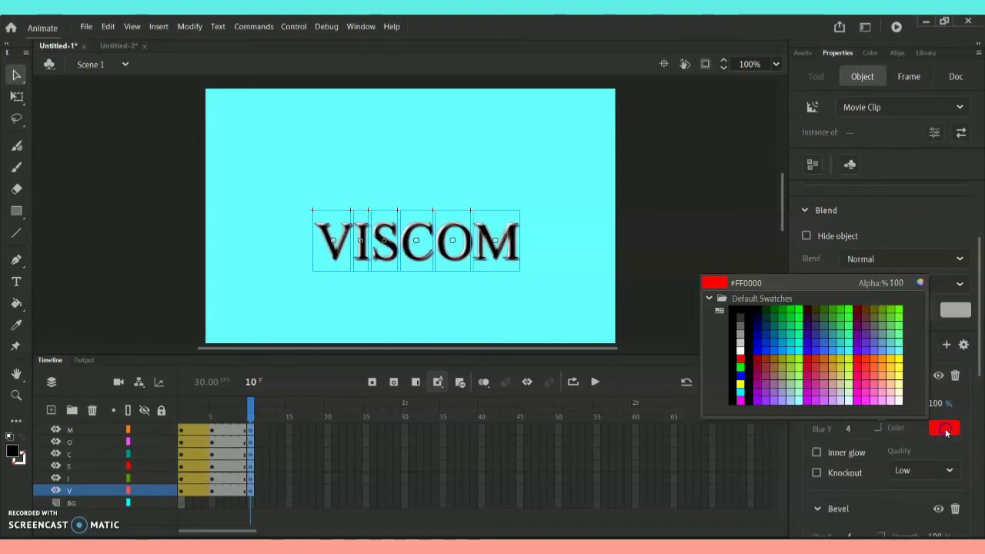
pyautogui.click(741, 352)
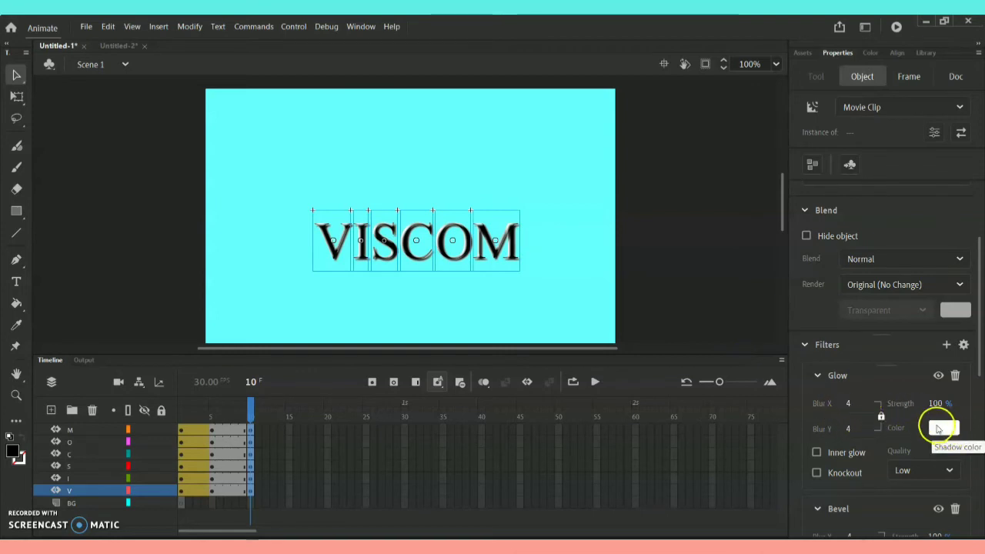
pyautogui.click(942, 428)
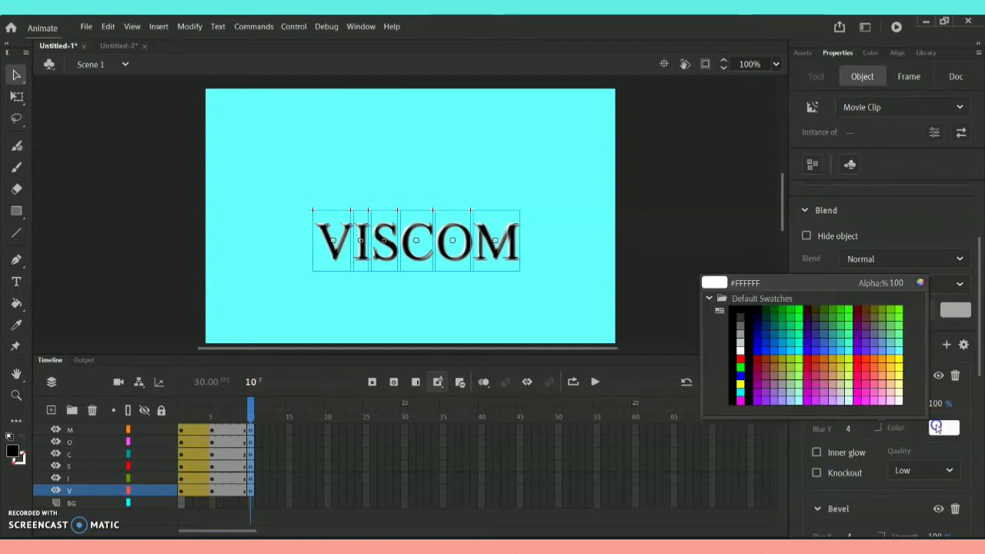
pyautogui.click(846, 316)
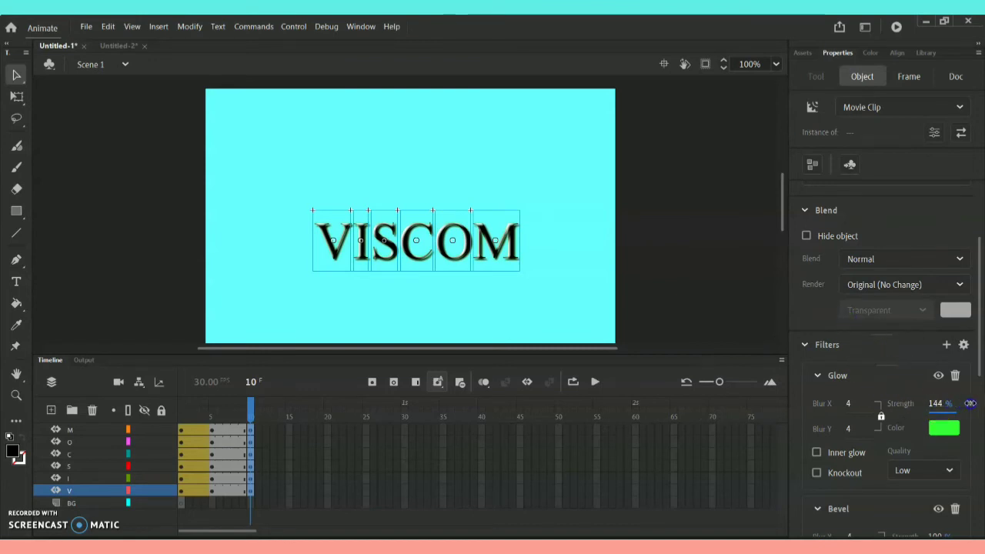
pyautogui.moveTo(849, 404)
pyautogui.mouseDown()
pyautogui.moveTo(871, 404)
pyautogui.moveTo(851, 403)
pyautogui.mouseUp()
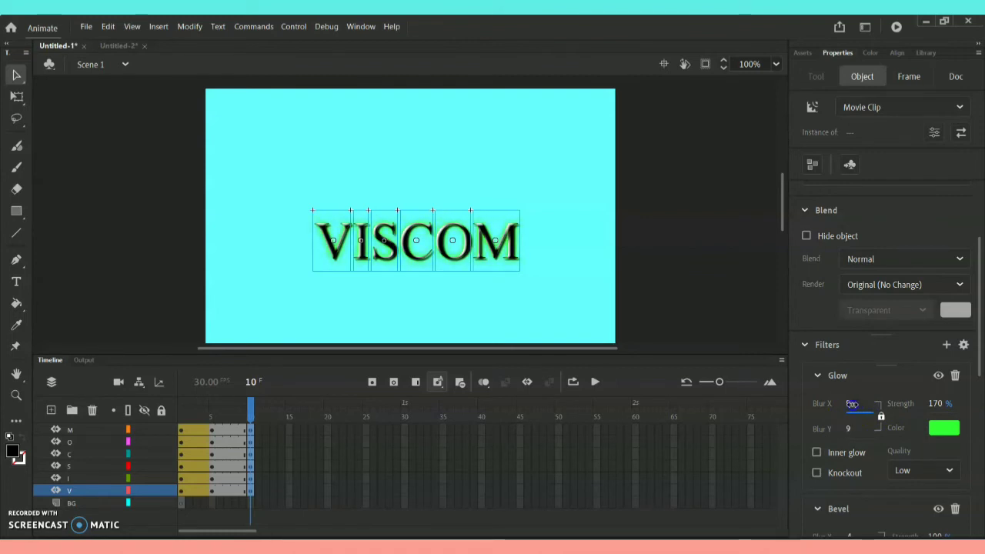
# Create a motion tween at frame 7 across letter layers M through V, then scrub to frame 1
pyautogui.click(230, 435)
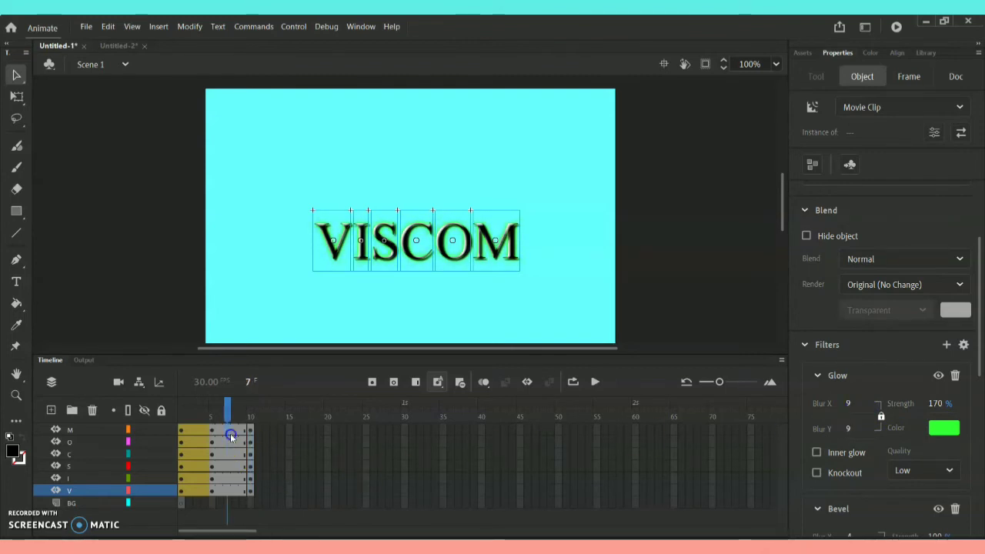
pyautogui.keyDown('shift'); pyautogui.click(227, 490); pyautogui.keyUp('shift')
pyautogui.rightClick(228, 492)
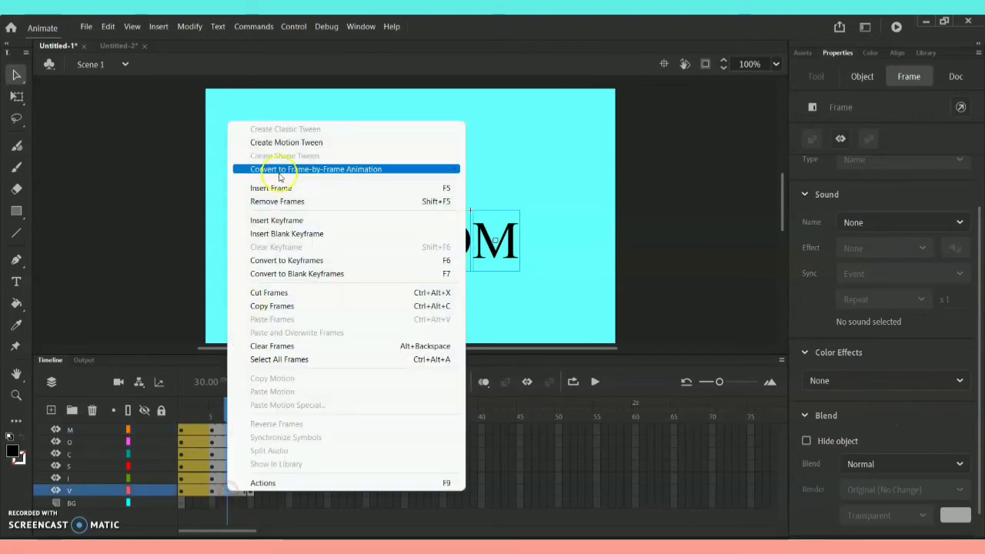
pyautogui.click(300, 145)
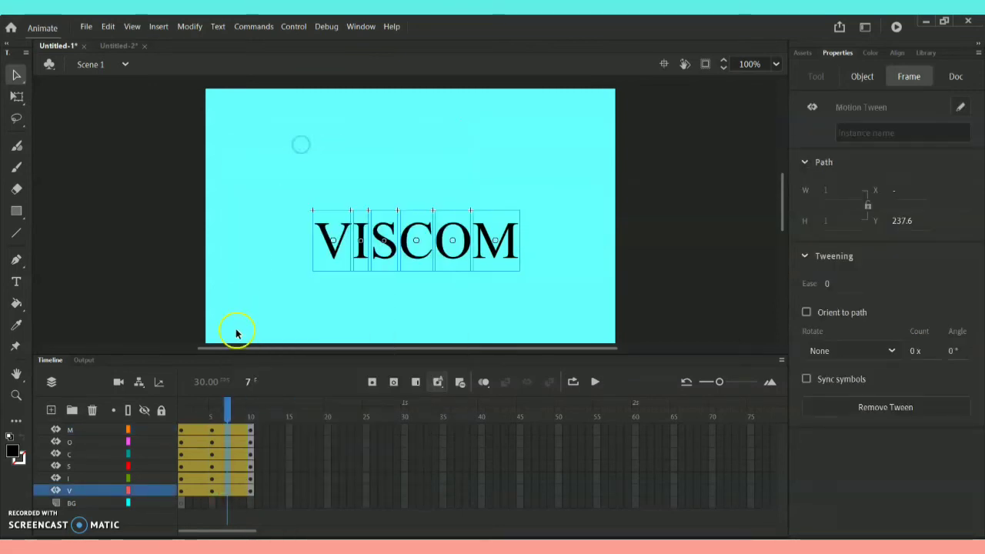
pyautogui.moveTo(230, 405); pyautogui.dragTo(251, 425)
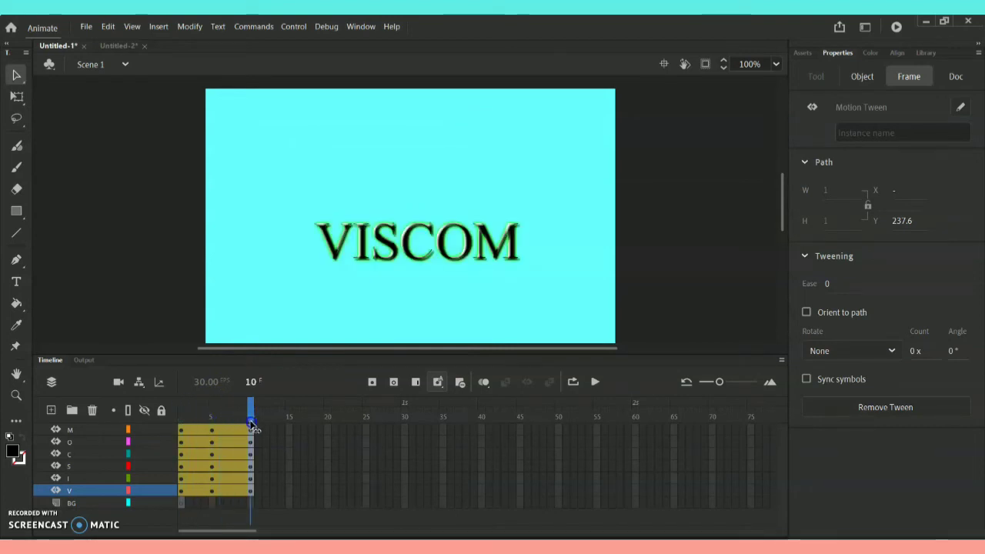
# Insert keyframes at frame 15 on every letter layer from M to V
pyautogui.click(290, 430)
pyautogui.keyDown('shift'); pyautogui.click(290, 491); pyautogui.keyUp('shift')
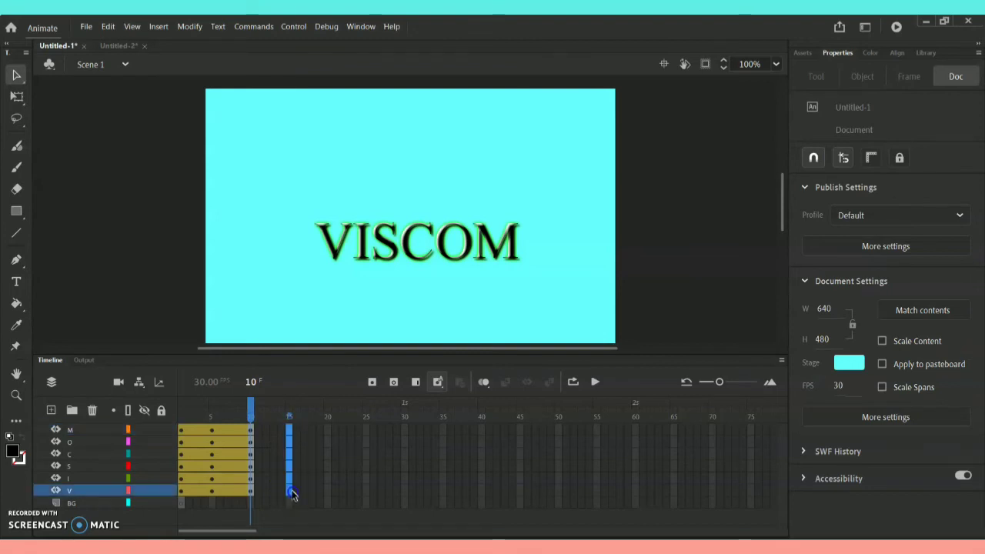
pyautogui.rightClick(292, 494)
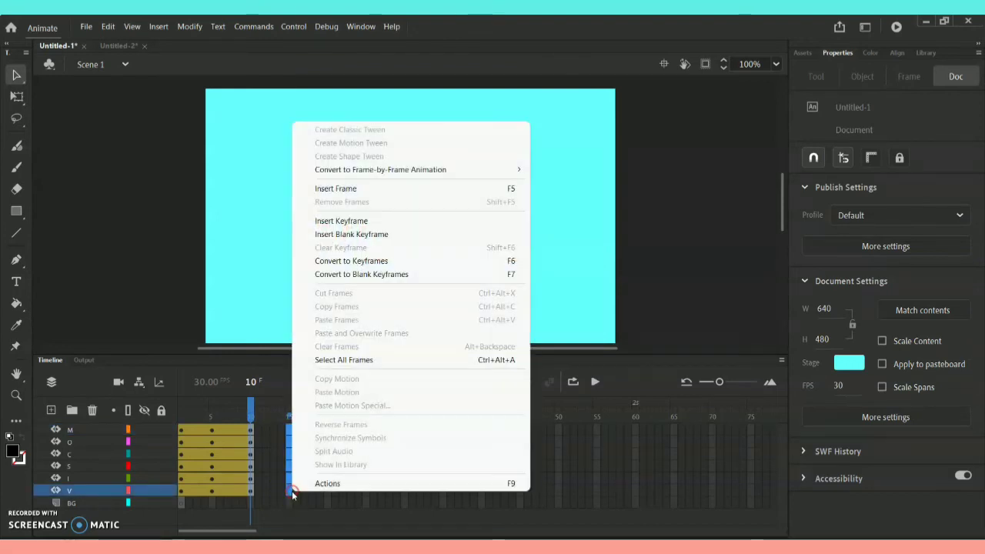
pyautogui.click(367, 220)
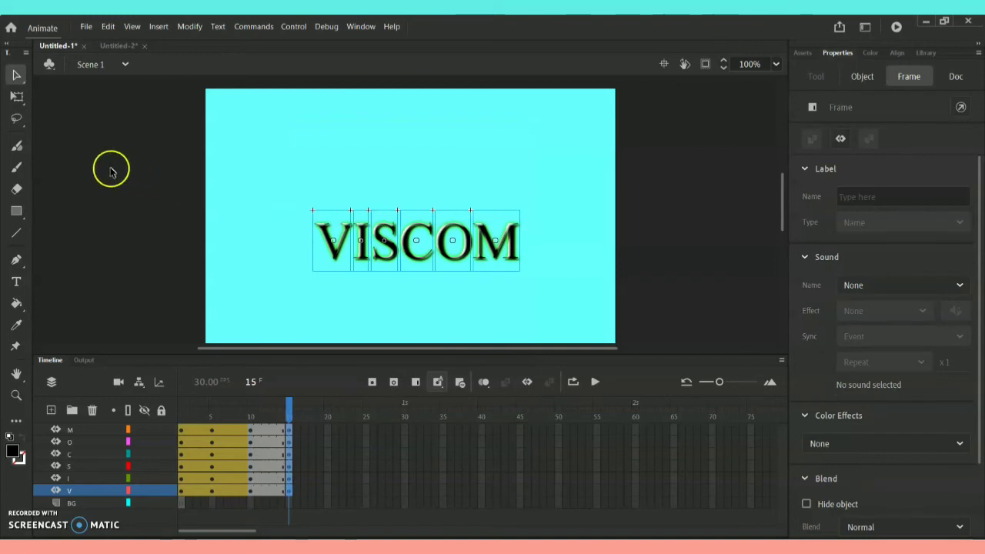
# Scale the VISCOM letters up to 443 by 130 with Free Transform
pyautogui.click(18, 97)
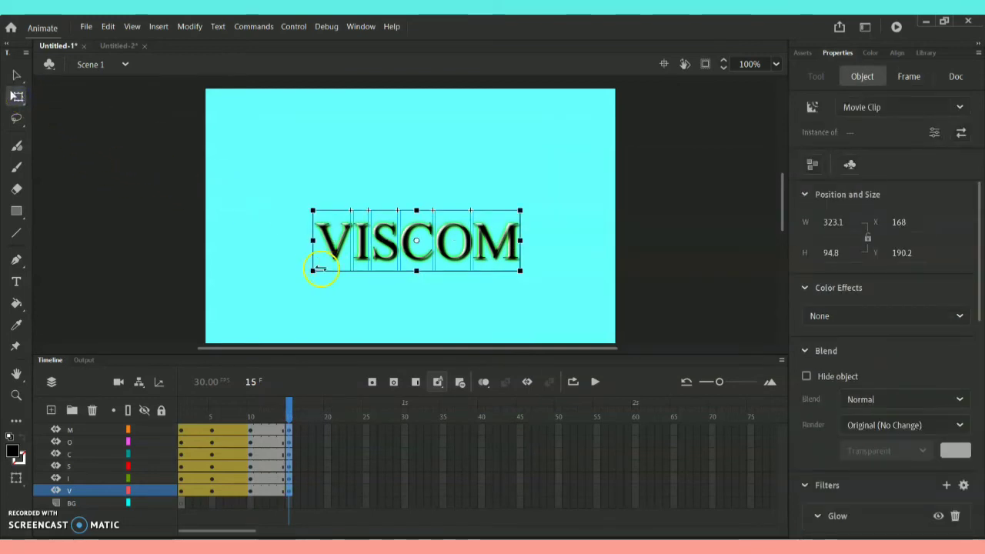
pyautogui.moveTo(308, 276); pyautogui.dragTo(330, 269)
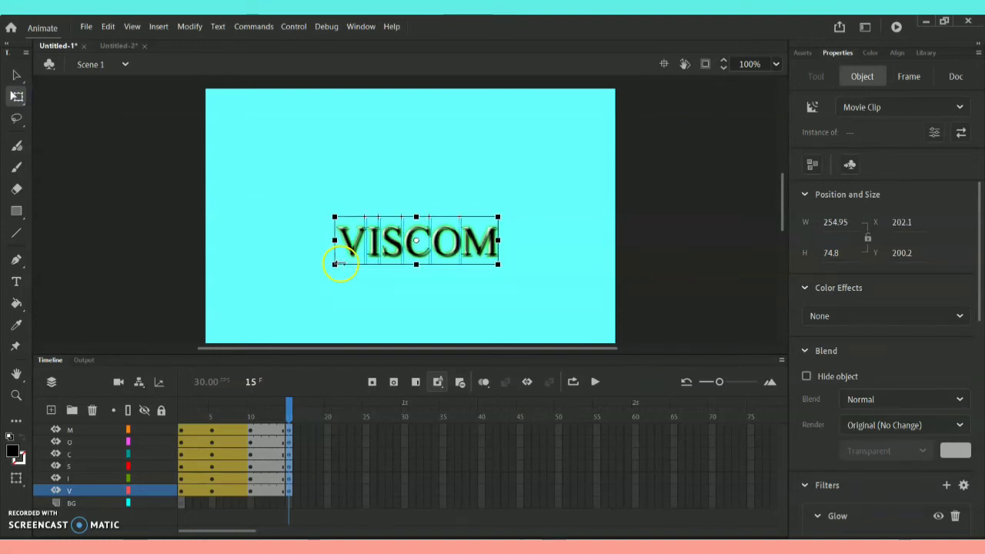
pyautogui.hotkey('ctrl', 'z')
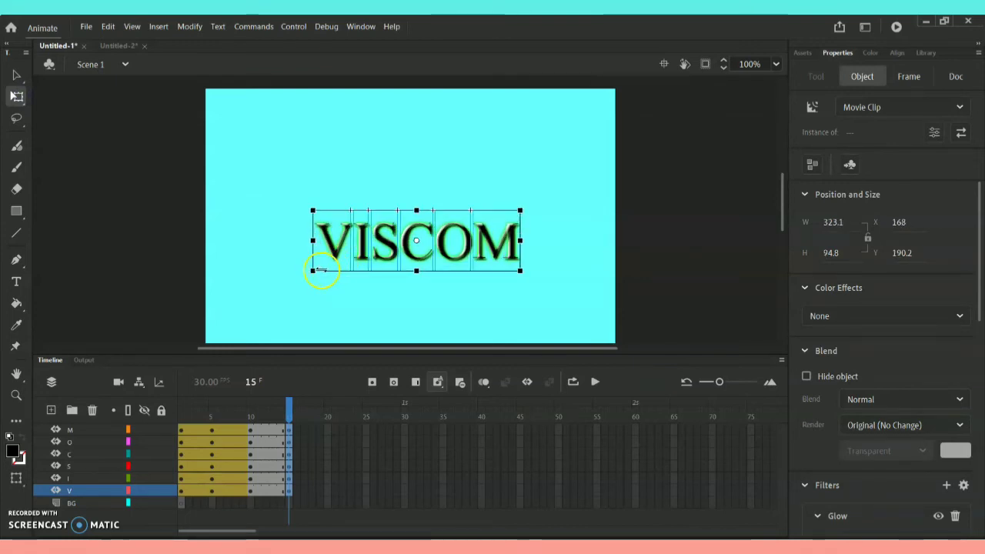
pyautogui.moveTo(316, 271); pyautogui.dragTo(277, 288)
pyautogui.click(283, 408)
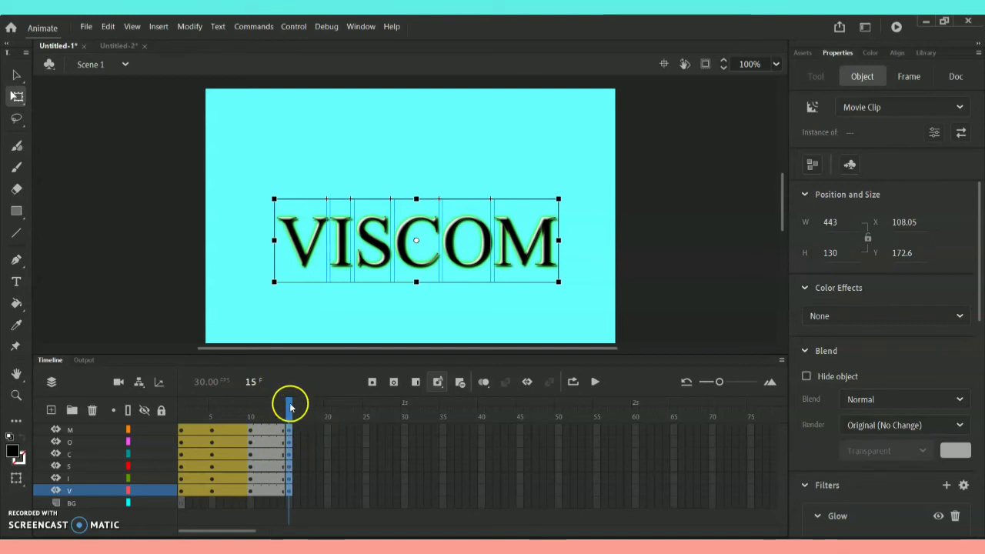
# Create a motion tween across frames 10–15 on all letter layers for the scaling
pyautogui.click(289, 407)
pyautogui.moveTo(289, 407); pyautogui.dragTo(269, 493)
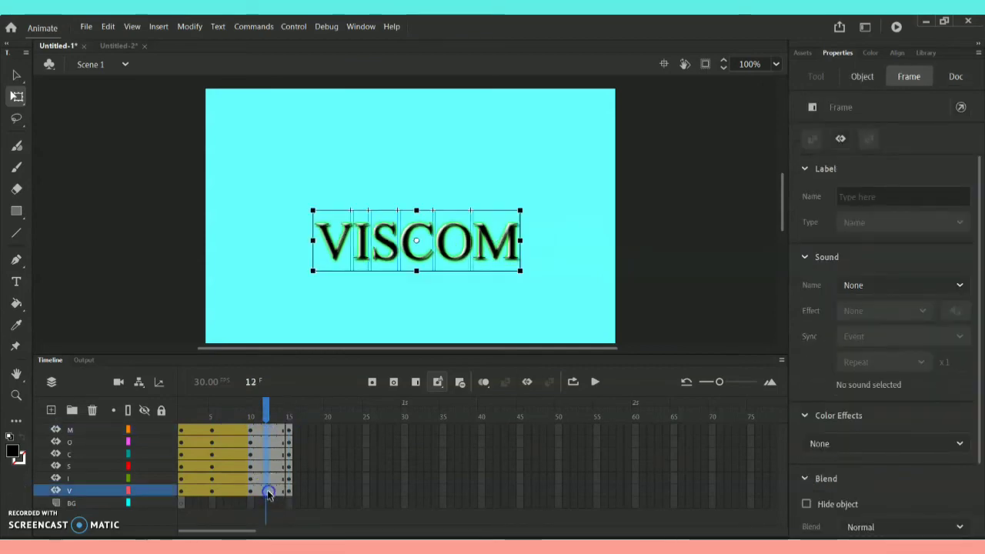
pyautogui.rightClick(267, 494)
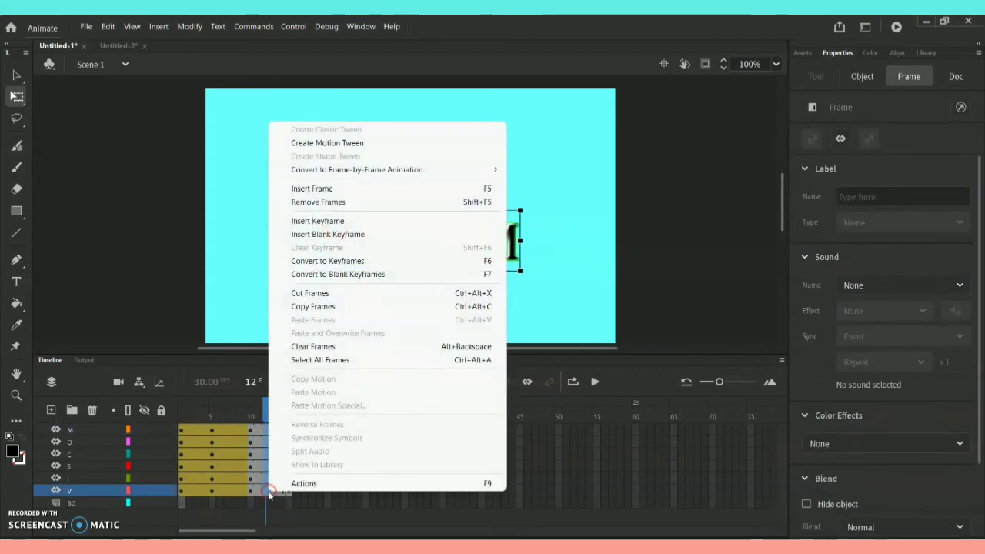
pyautogui.click(370, 143)
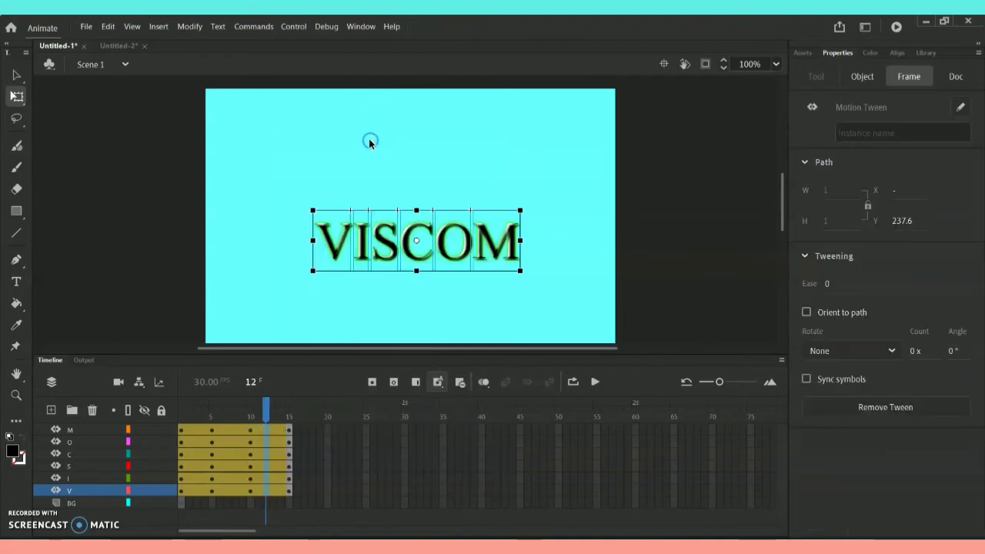
pyautogui.click(329, 430)
pyautogui.click(328, 430)
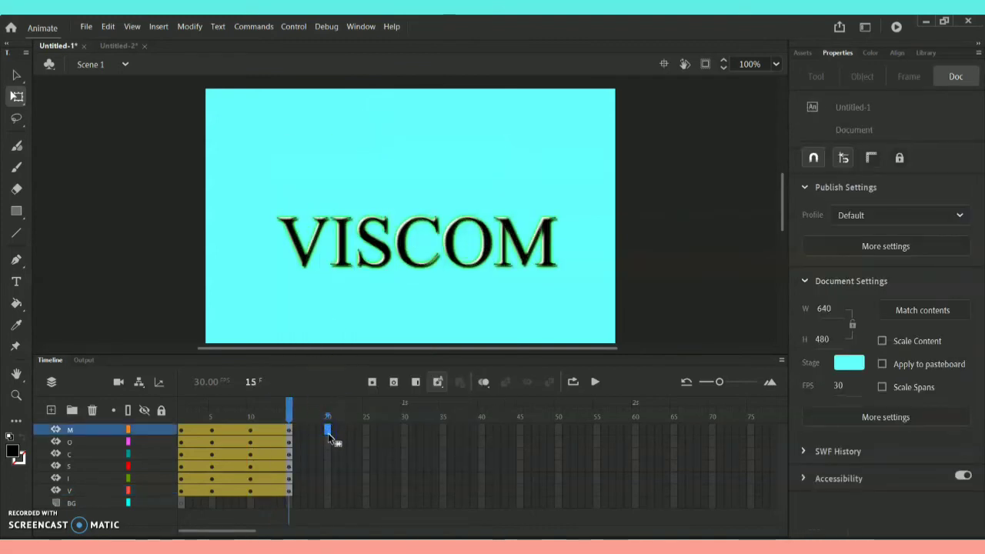
# Shift the I, C, O and M tween spans progressively later so letters end from frame 15 to 26
pyautogui.click(328, 491)
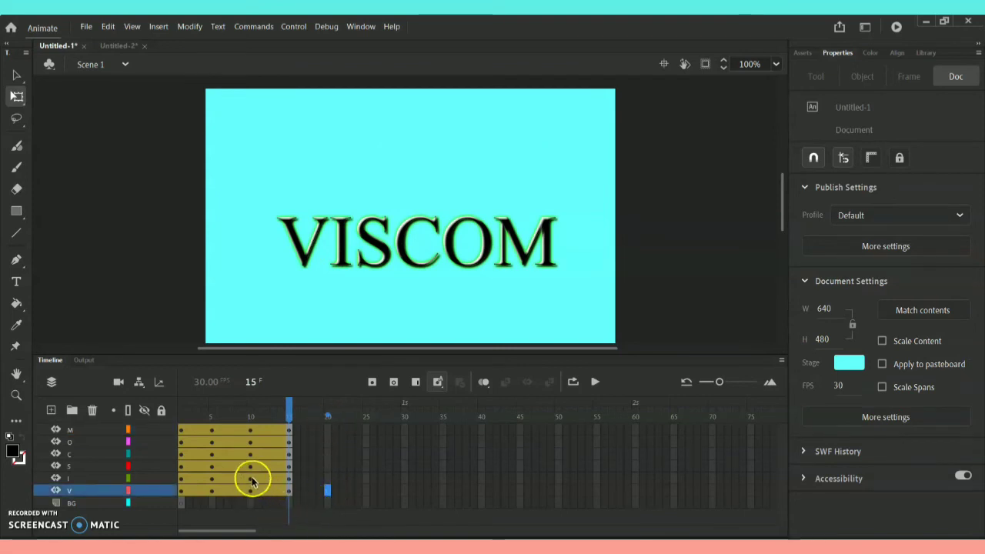
pyautogui.moveTo(253, 480); pyautogui.dragTo(322, 459)
pyautogui.click(260, 449)
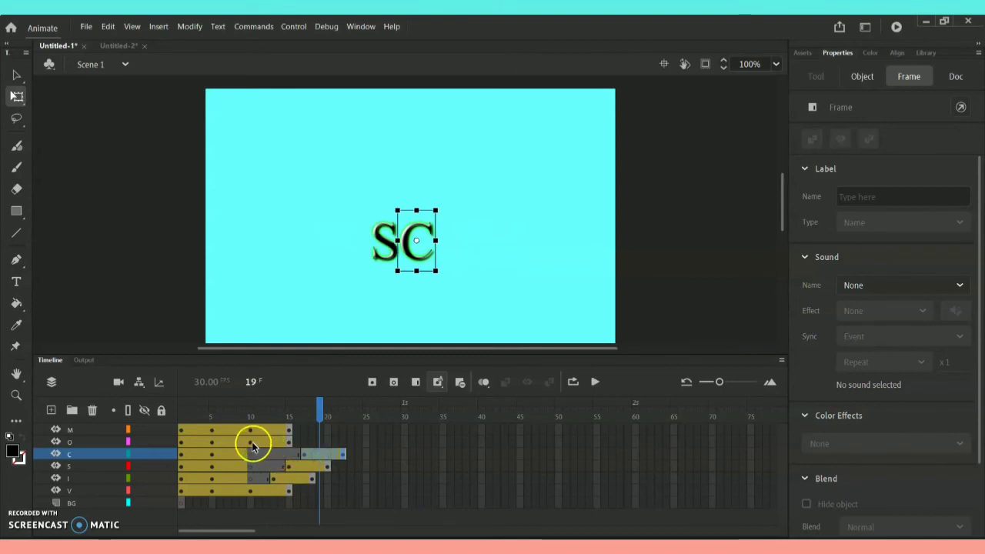
pyautogui.moveTo(250, 444); pyautogui.dragTo(332, 445)
pyautogui.click(267, 441)
pyautogui.click(251, 433)
pyautogui.moveTo(251, 433); pyautogui.dragTo(376, 447)
pyautogui.click(294, 435)
pyautogui.click(274, 433)
pyautogui.moveTo(374, 477); pyautogui.dragTo(373, 492)
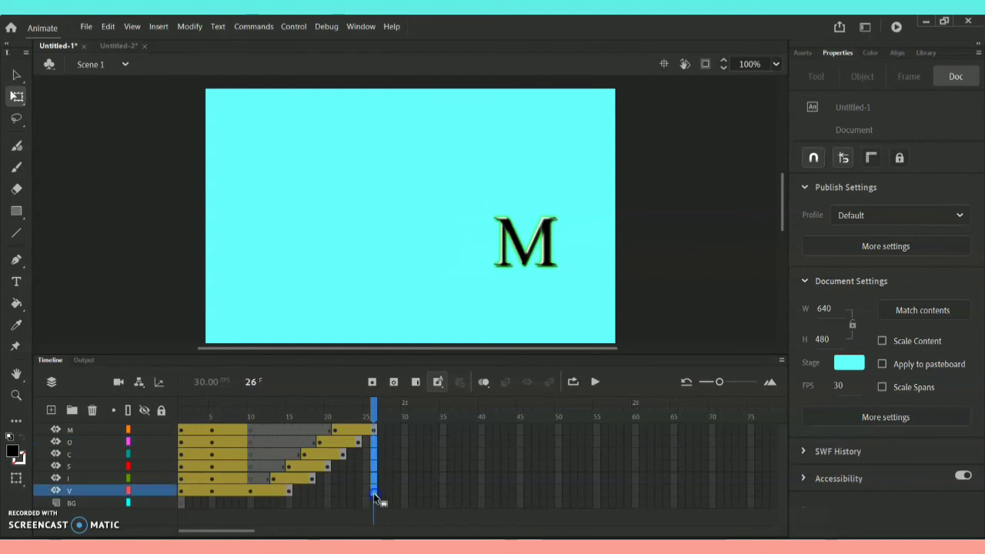
# Insert keyframes at frame 26 on all letter layers and play the animation from frame 1
pyautogui.rightClick(373, 493)
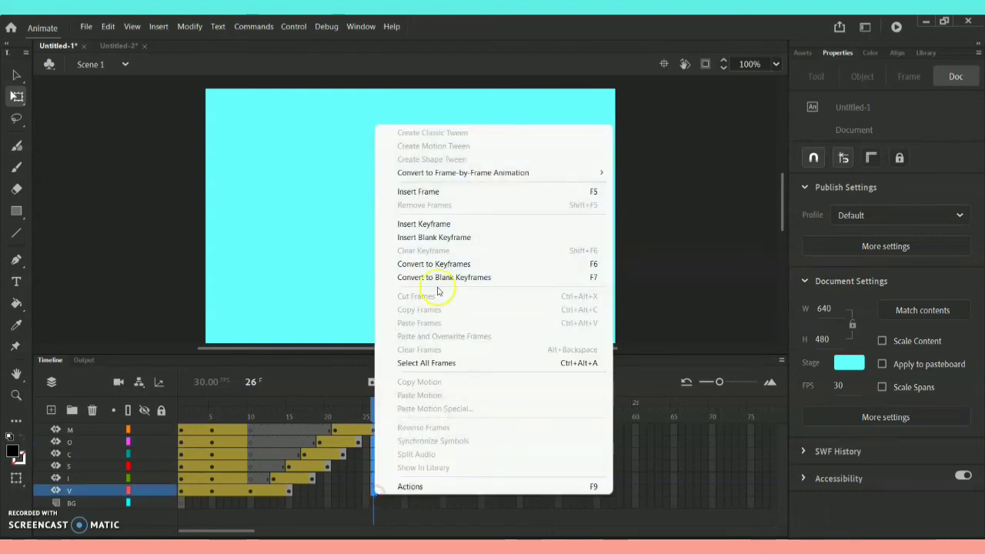
pyautogui.click(443, 226)
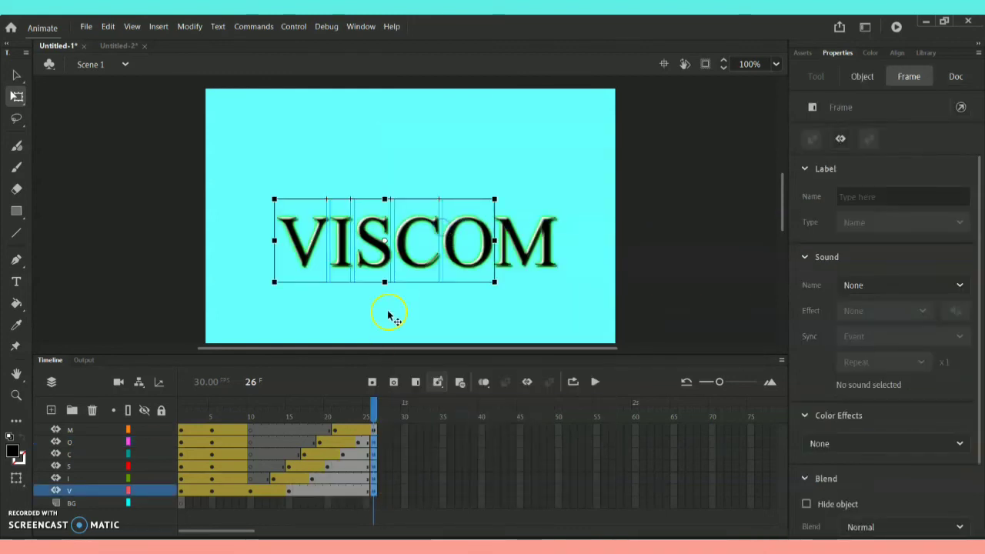
pyautogui.click(374, 403)
pyautogui.moveTo(373, 403); pyautogui.dragTo(165, 414)
pyautogui.press('Return')
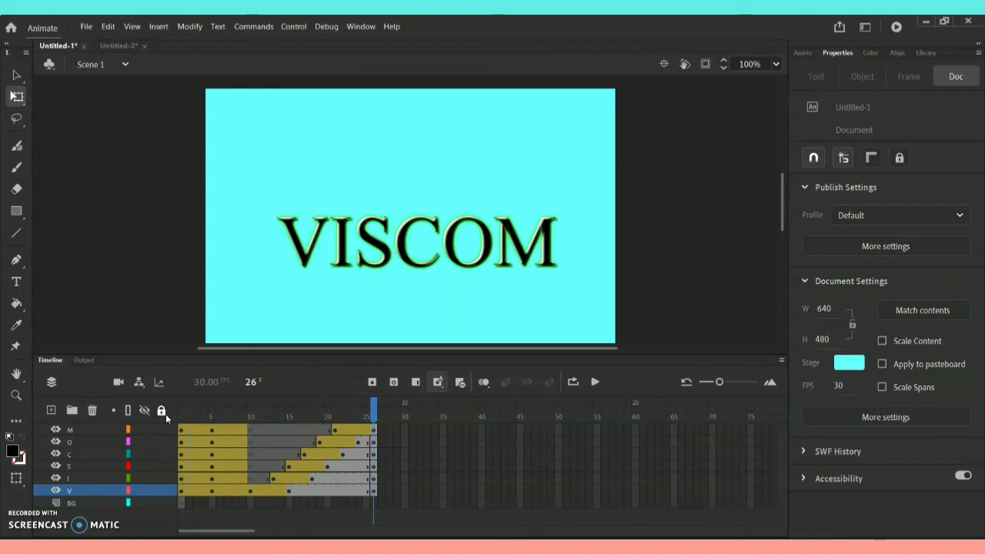
# Test the movie with Ctrl+Enter to play Untitled-1.swf
pyautogui.hotkey('ctrl', 'Return')
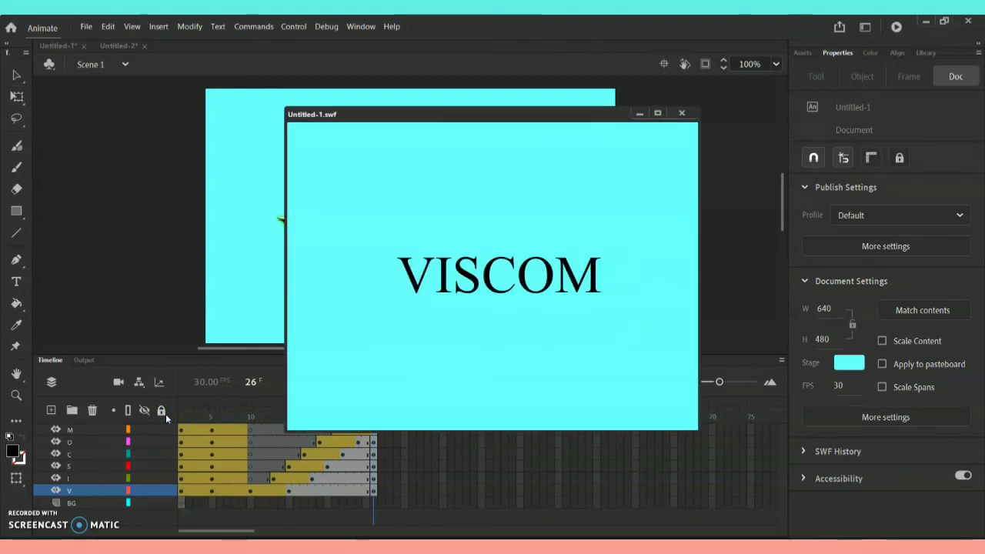